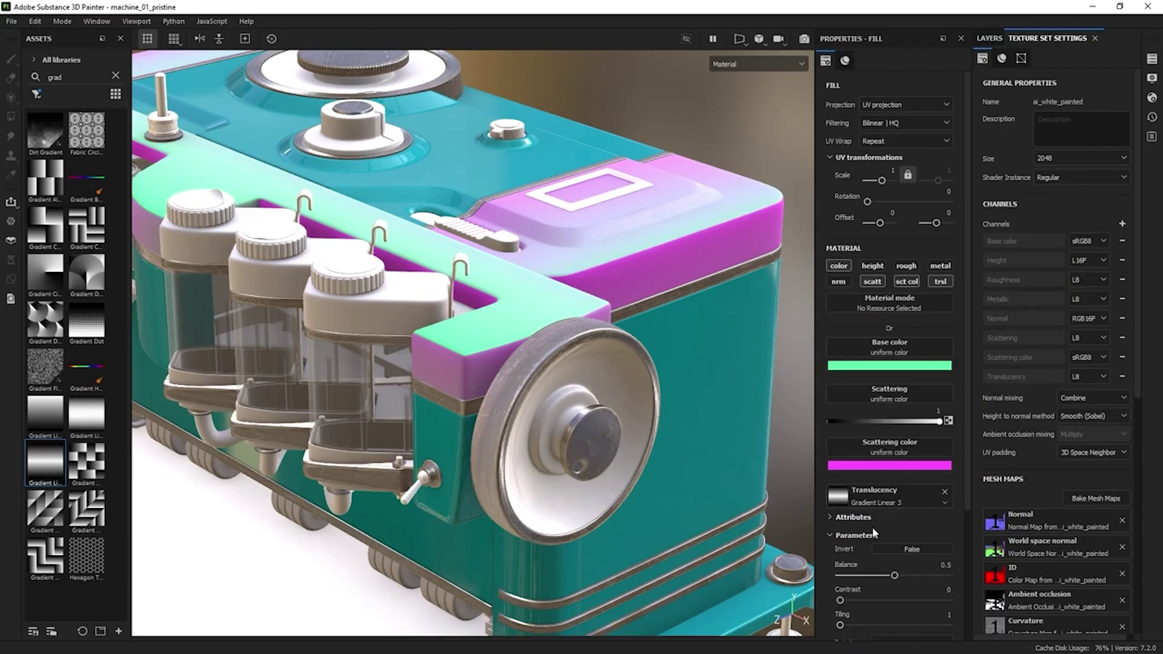
# In Shader Settings, try then revert red shift (0.81) and Rayleigh (0.92), and tint the sheen purple
pyautogui.click(1152, 98)
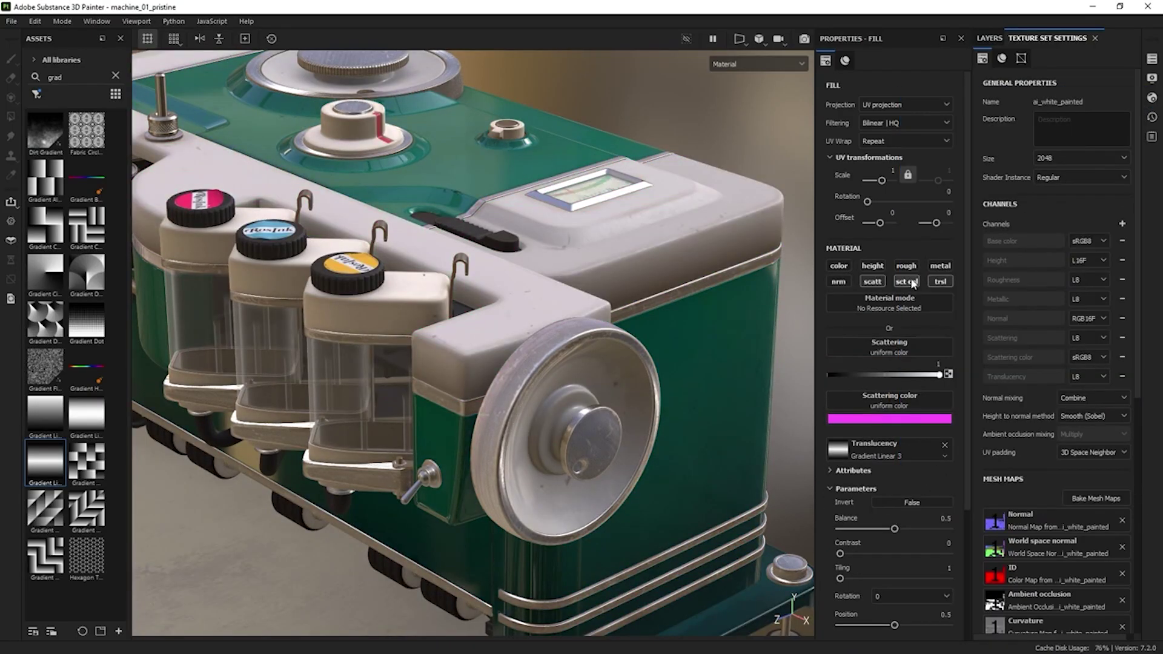
pyautogui.moveTo(935, 309); pyautogui.dragTo(1084, 310)
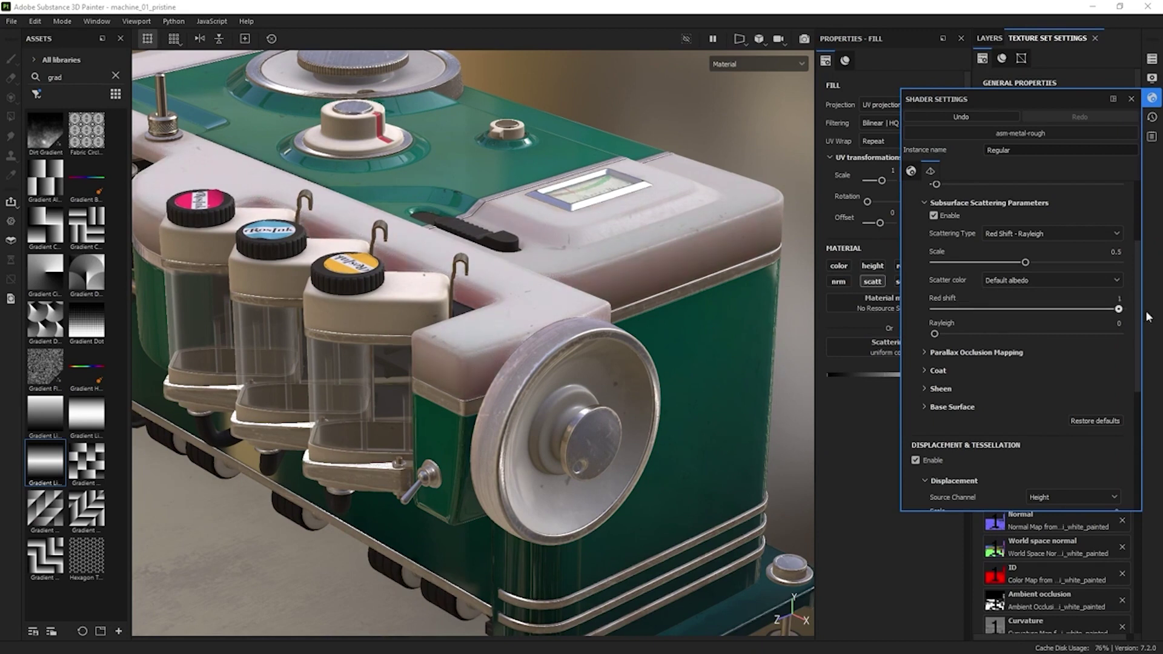
pyautogui.hotkey('ctrl', 'z')
pyautogui.moveTo(935, 333); pyautogui.dragTo(1000, 334)
pyautogui.moveTo(999, 334); pyautogui.dragTo(934, 335)
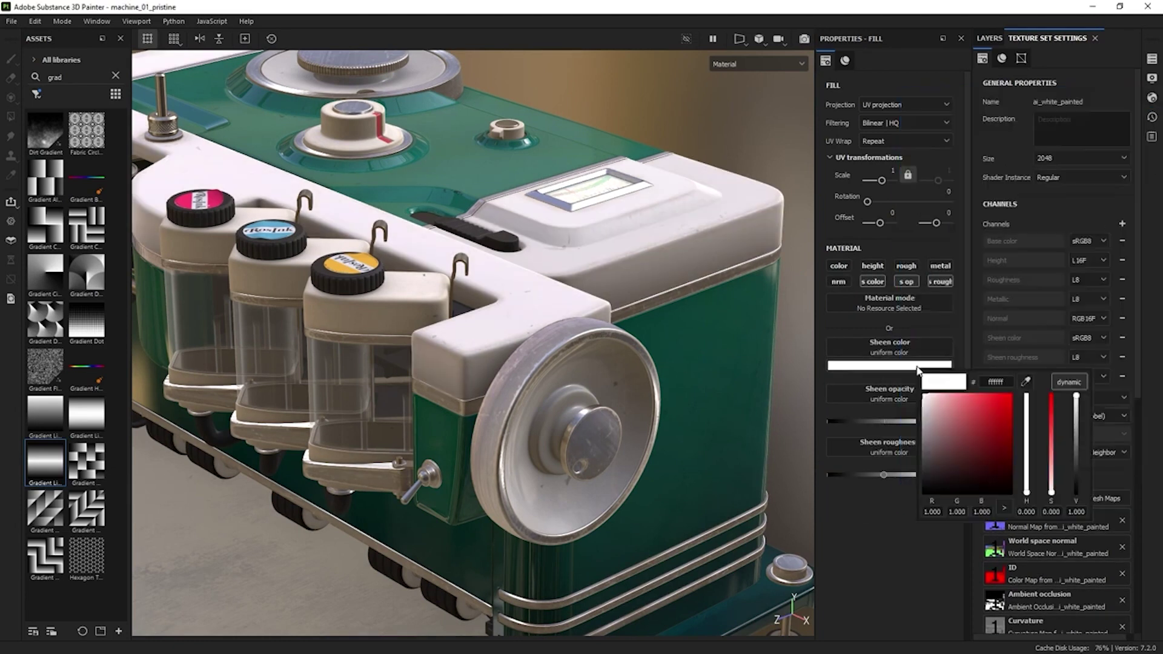
pyautogui.moveTo(1026, 400); pyautogui.dragTo(1023, 423)
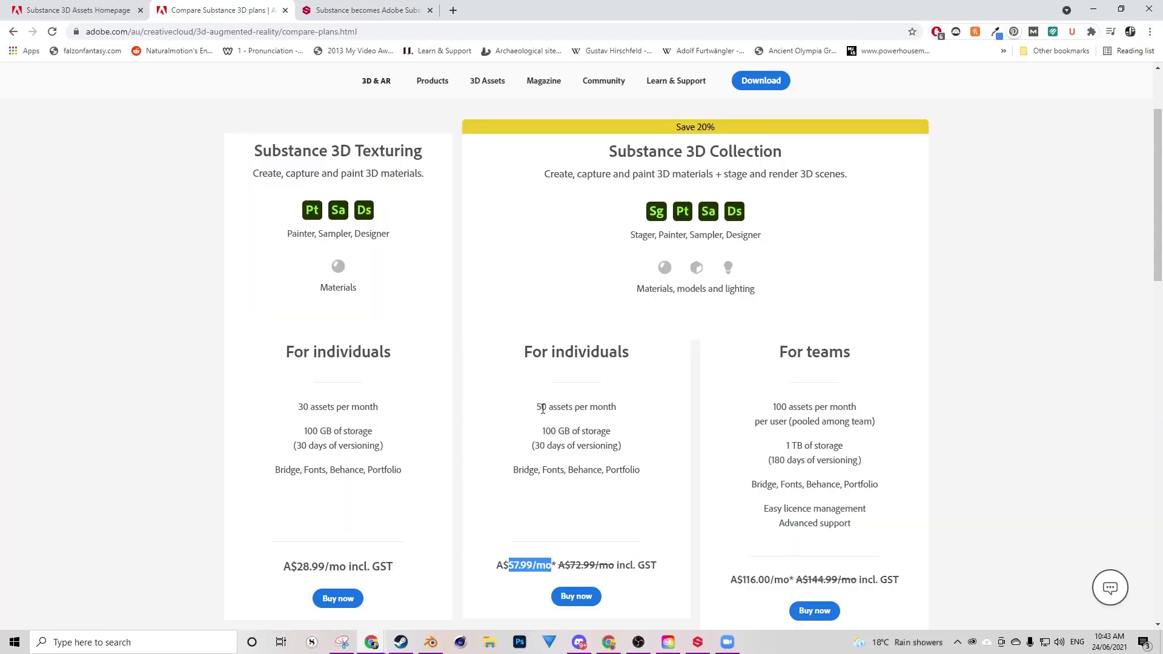
# Highlight the Collection plan's asset and storage allowance lines, then clear the selection
pyautogui.moveTo(542, 409); pyautogui.dragTo(638, 493)
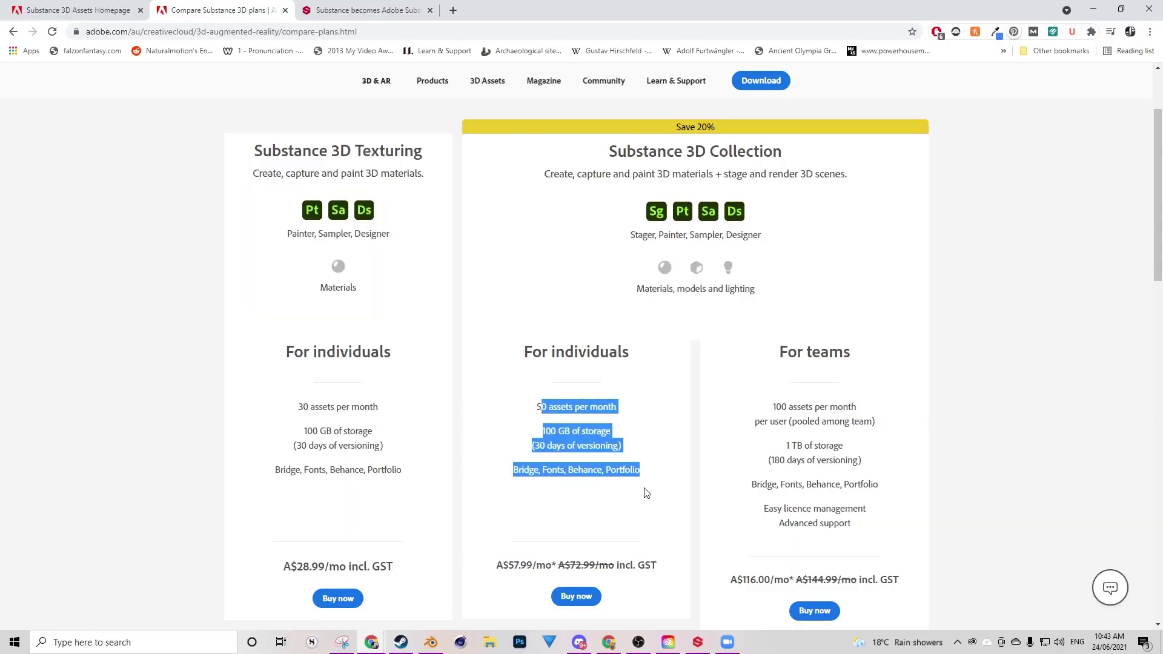
pyautogui.click(626, 482)
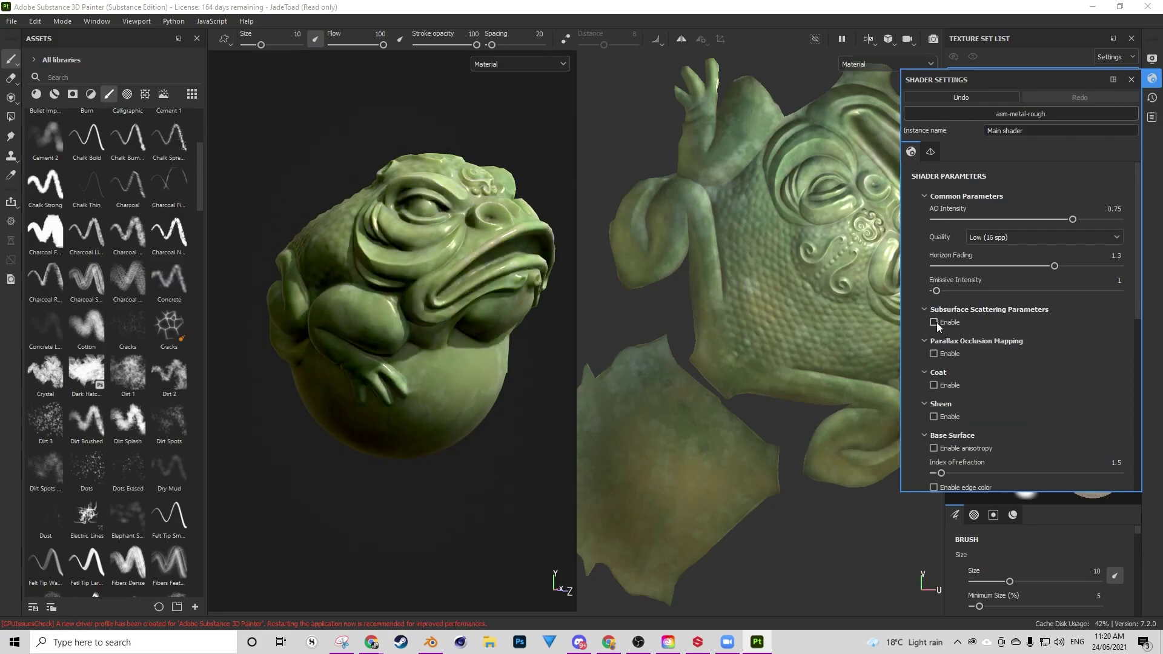
# Enable Subsurface Scattering Parameters and drag the Scale slider down to 0.33
pyautogui.click(934, 322)
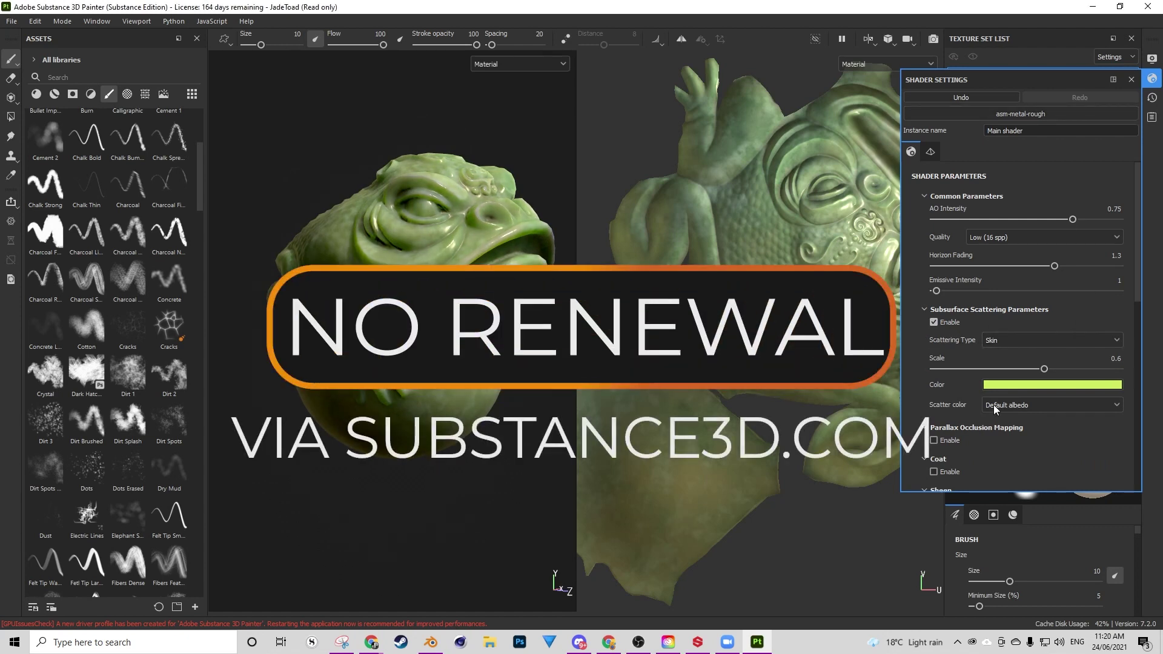
pyautogui.moveTo(1044, 369); pyautogui.dragTo(993, 370)
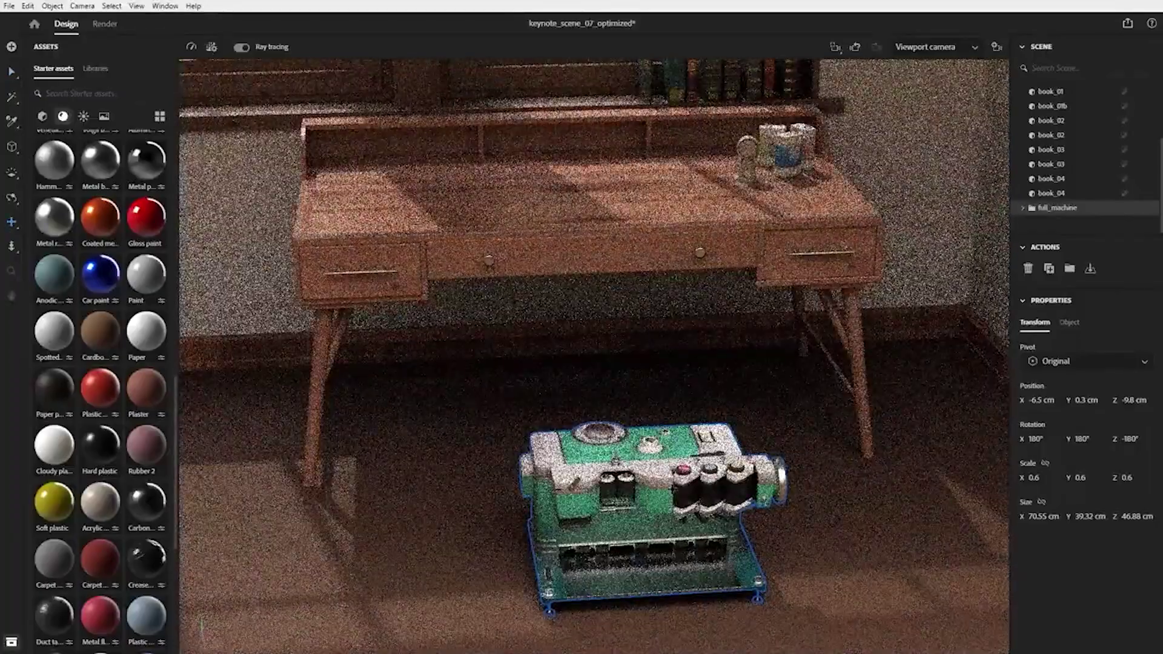
# Select the machine, raise it along Y onto the desk, then move it left along X
pyautogui.click(633, 467)
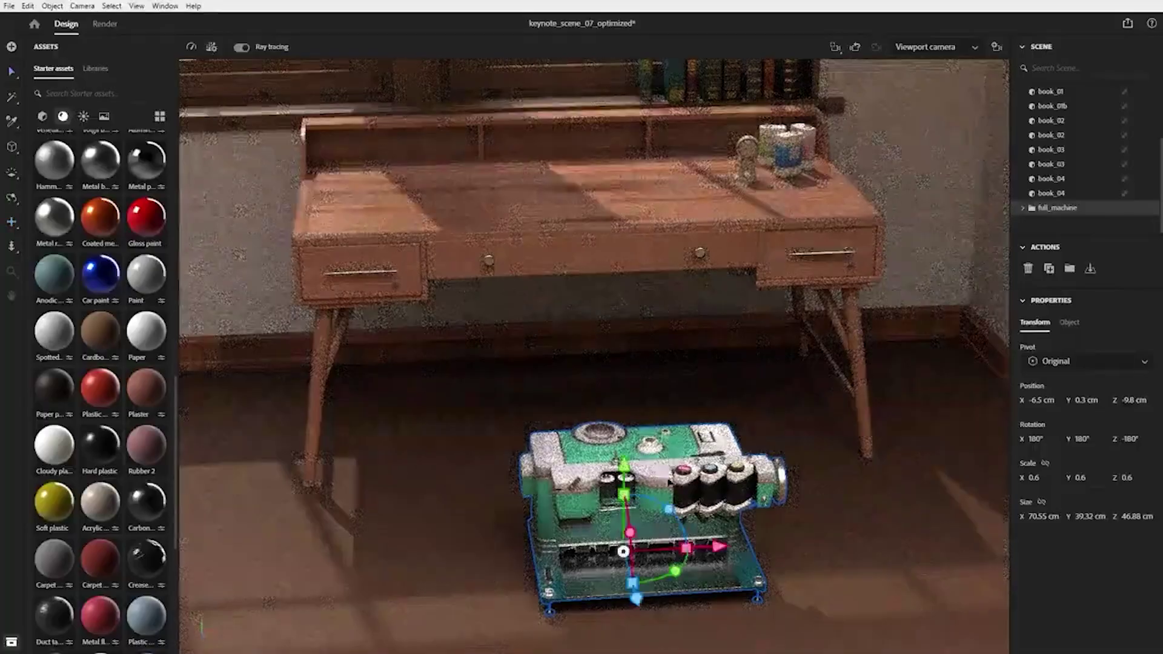
pyautogui.moveTo(633, 466)
pyautogui.mouseDown()
pyautogui.moveTo(703, 393)
pyautogui.moveTo(708, 314)
pyautogui.mouseUp()
pyautogui.moveTo(721, 267)
pyautogui.mouseDown()
pyautogui.moveTo(633, 271)
pyautogui.moveTo(565, 303)
pyautogui.moveTo(521, 306)
pyautogui.moveTo(600, 303)
pyautogui.moveTo(592, 330)
pyautogui.mouseUp()
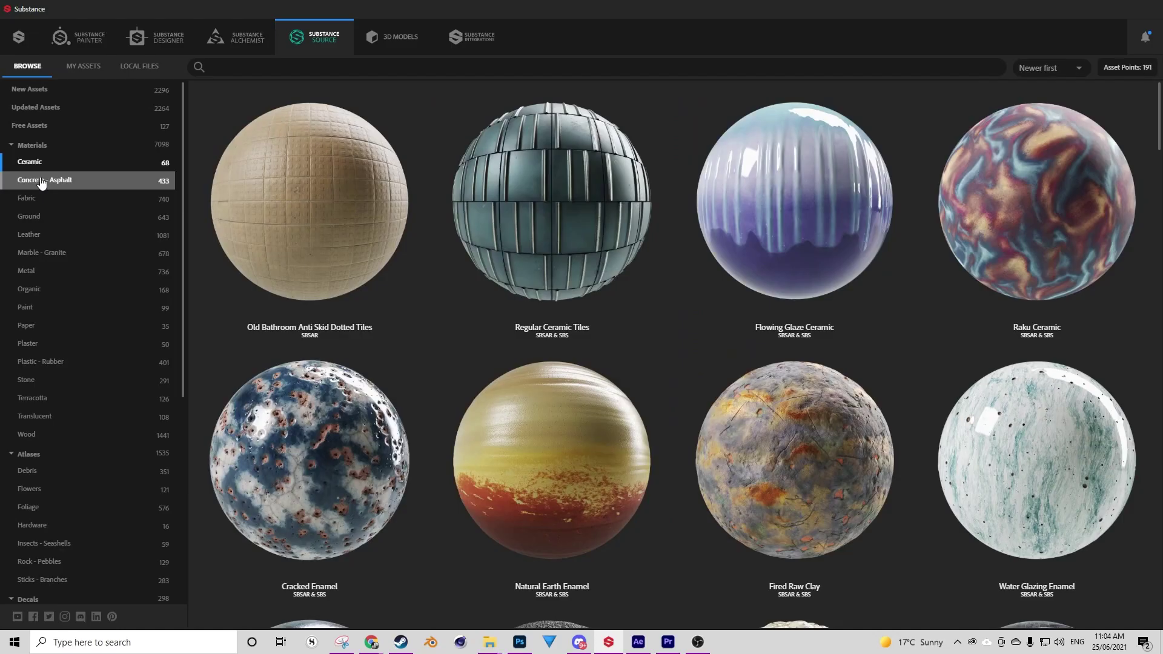
# Show the Concrete - Asphalt materials and scroll down through the grid
pyautogui.click(41, 180)
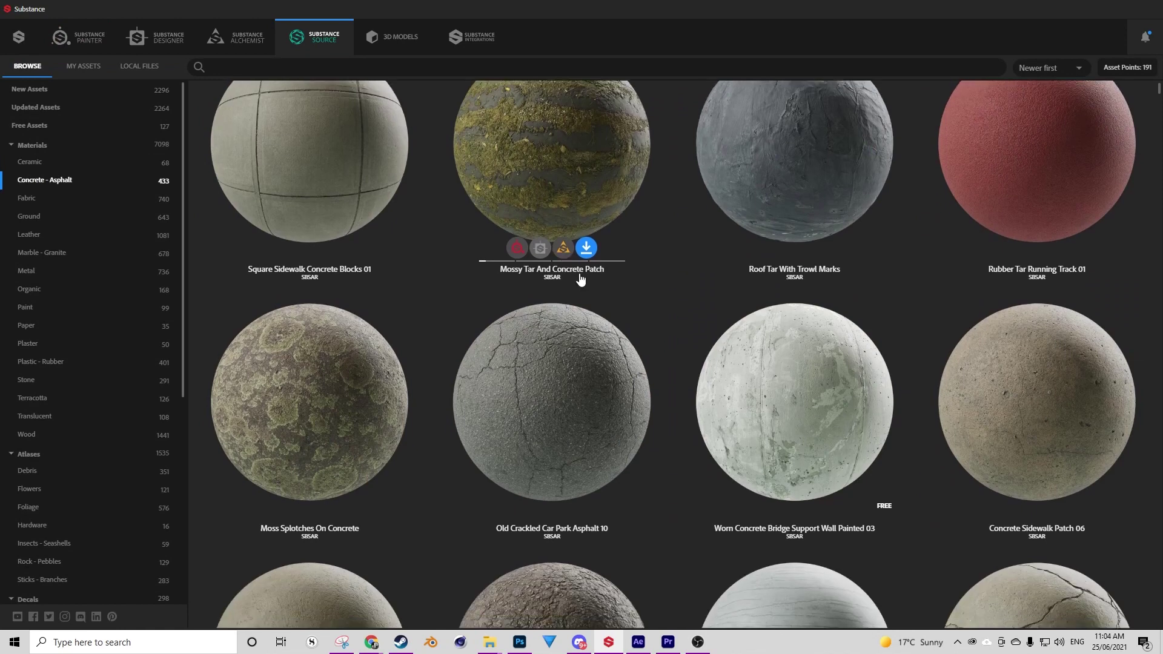
pyautogui.scroll(-3, 584, 282)
pyautogui.scroll(-10, 679, 318)
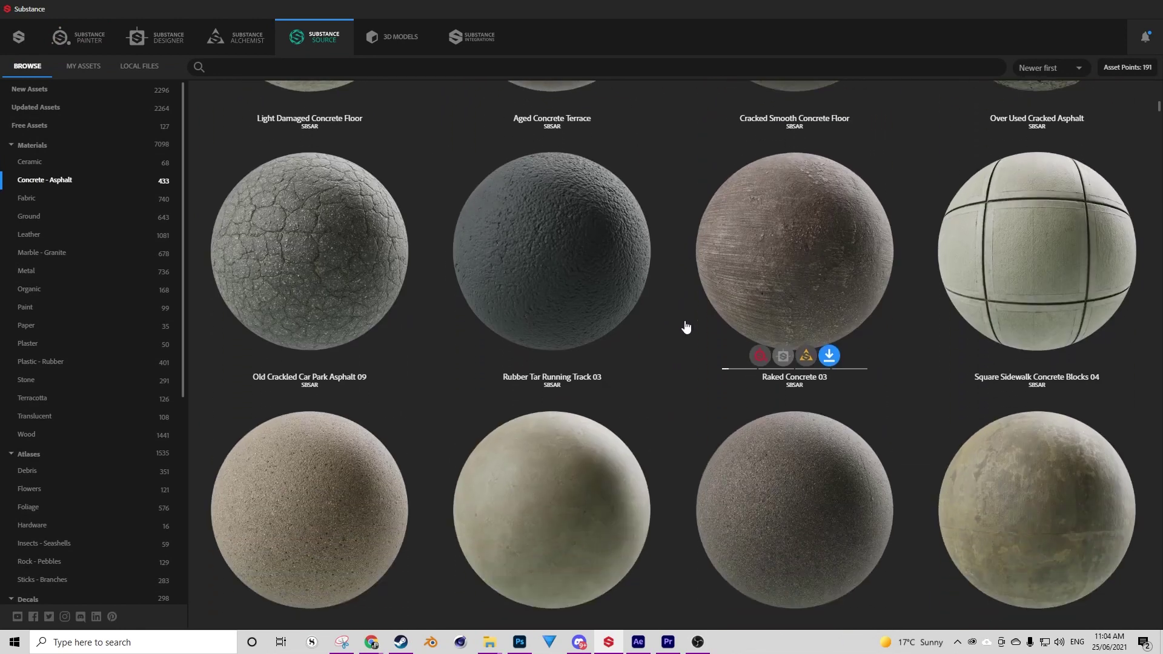
pyautogui.scroll(-5, 686, 327)
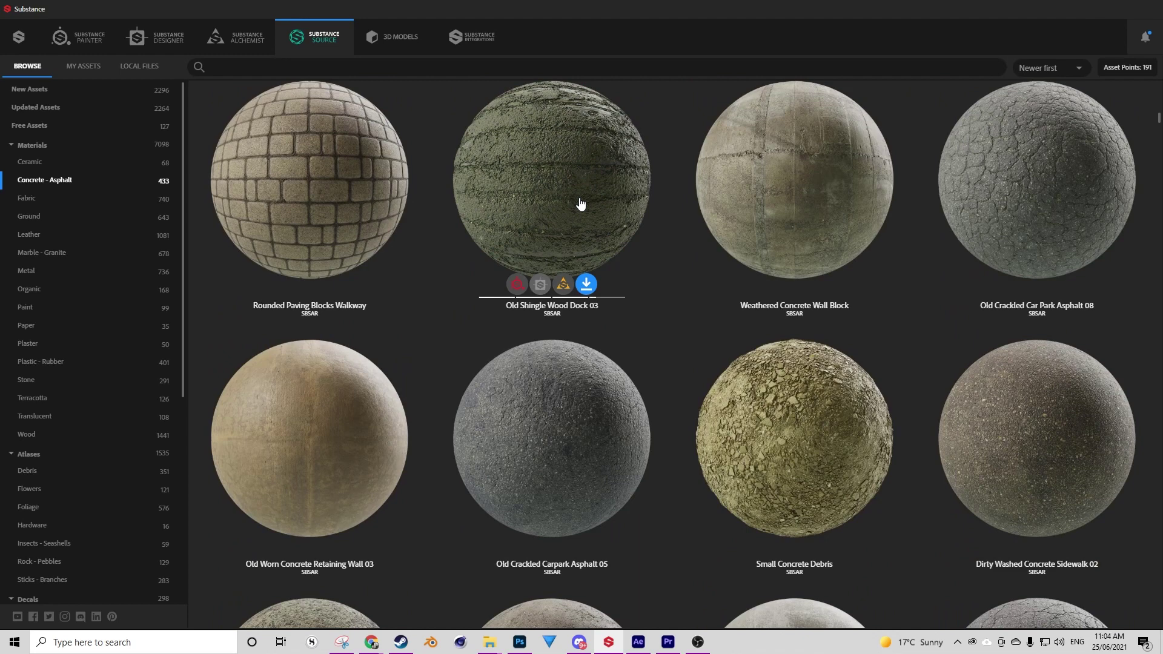
pyautogui.scroll(-5, 670, 384)
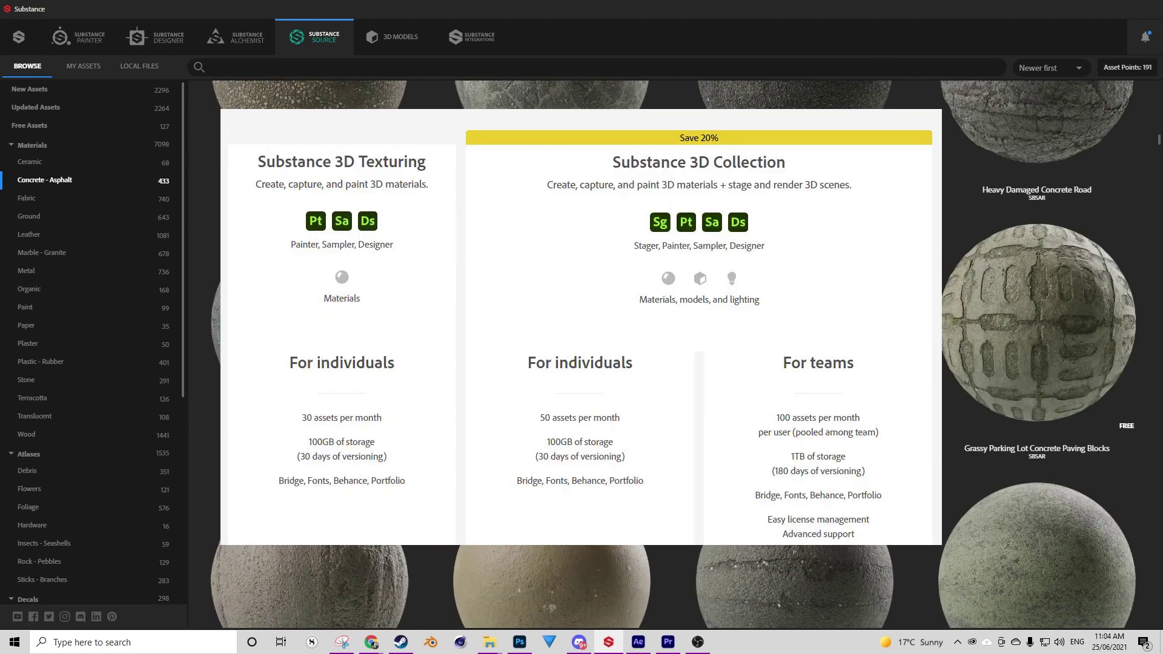
pyautogui.scroll(-10, 670, 384)
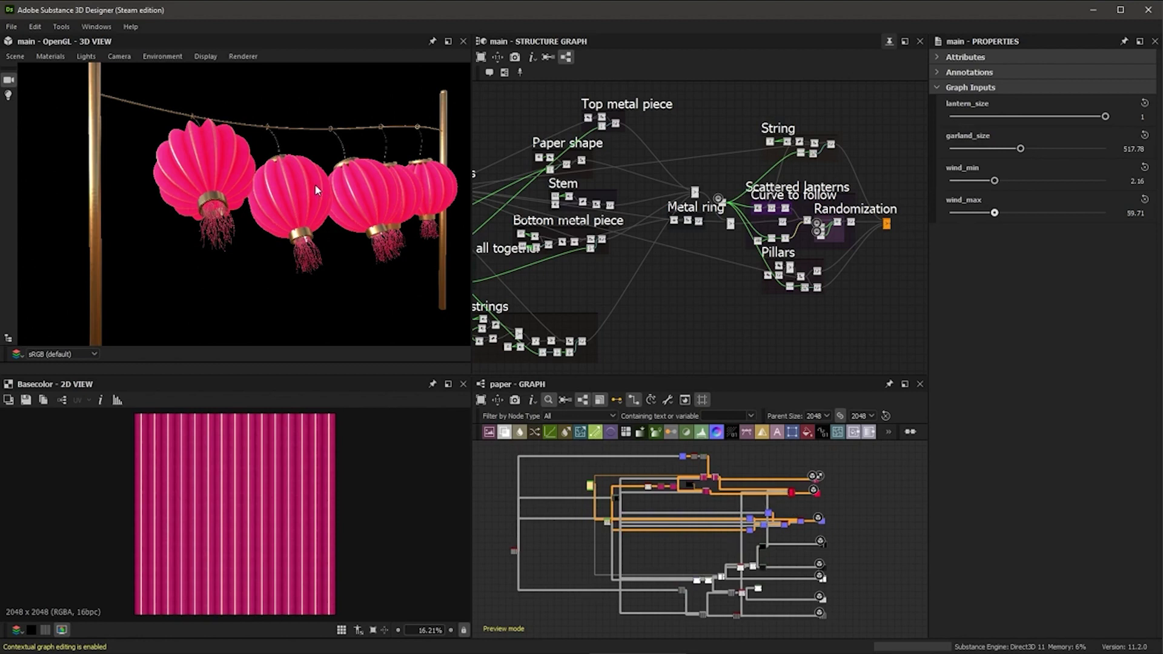
# Recolour the paper lanterns to vivid blue by shifting hue and raising saturation
pyautogui.click(875, 487)
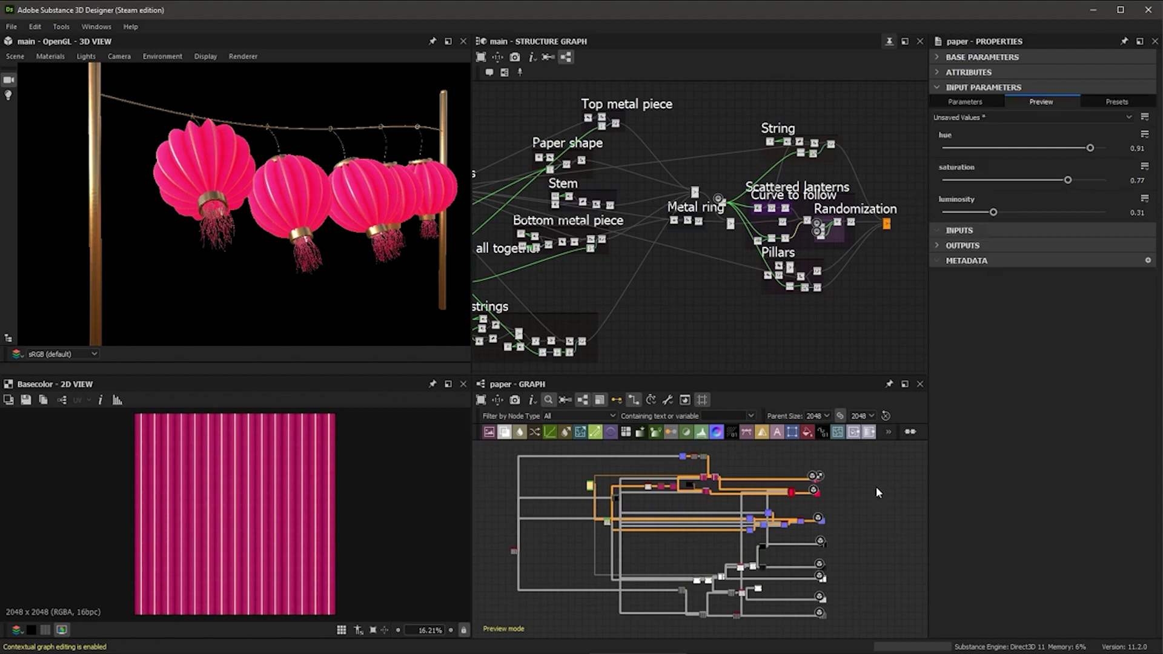
pyautogui.moveTo(1090, 148); pyautogui.dragTo(1060, 186)
pyautogui.moveTo(992, 212); pyautogui.dragTo(977, 213)
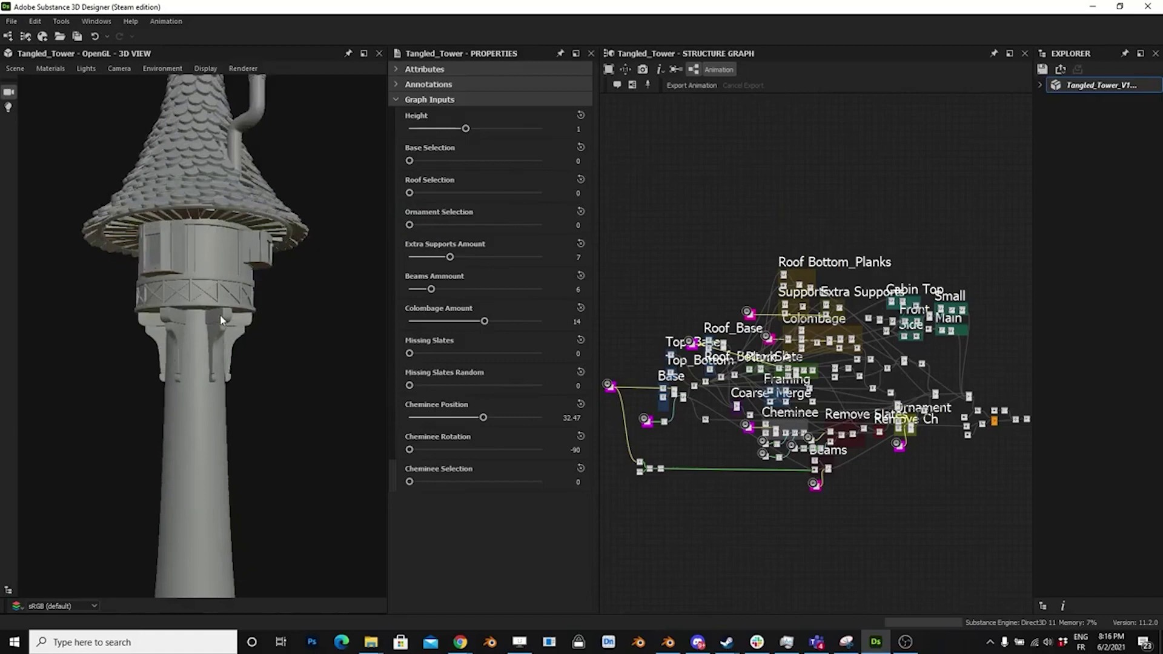
# Reduce the Tangled Tower's Colombage Amount from 12 to 8, undoing a trial beam increase
pyautogui.scroll(6, 224, 326)
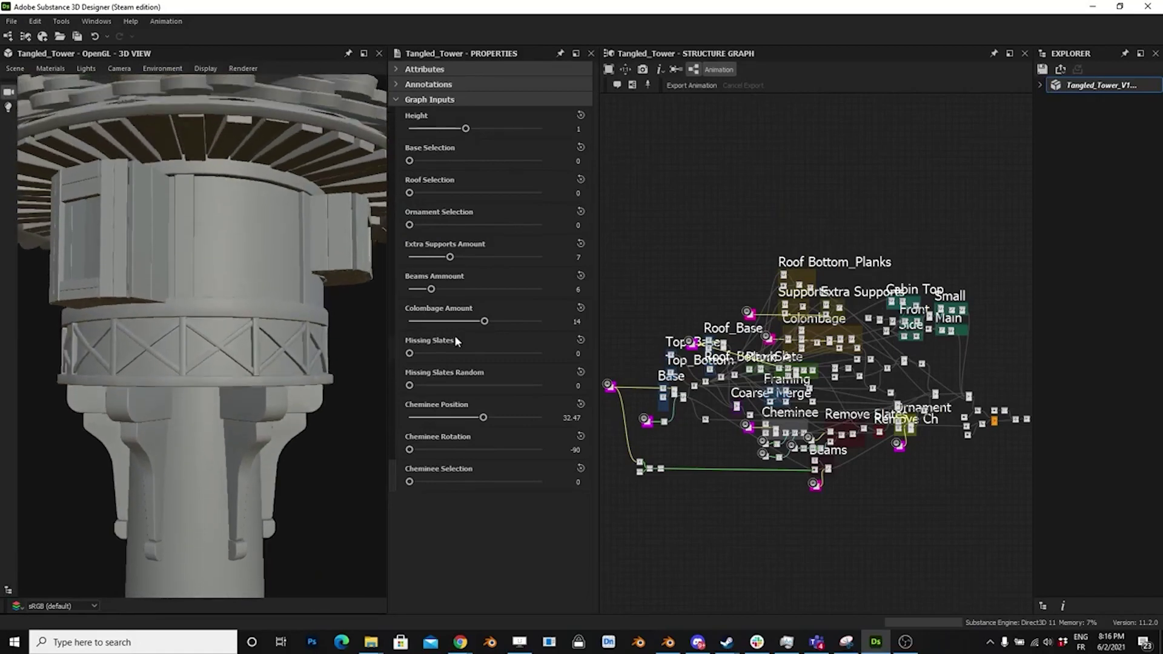
pyautogui.moveTo(462, 323)
pyautogui.mouseDown()
pyautogui.moveTo(429, 326)
pyautogui.moveTo(485, 324)
pyautogui.mouseUp()
pyautogui.moveTo(432, 290); pyautogui.dragTo(453, 290)
pyautogui.hotkey('ctrl', 'z')
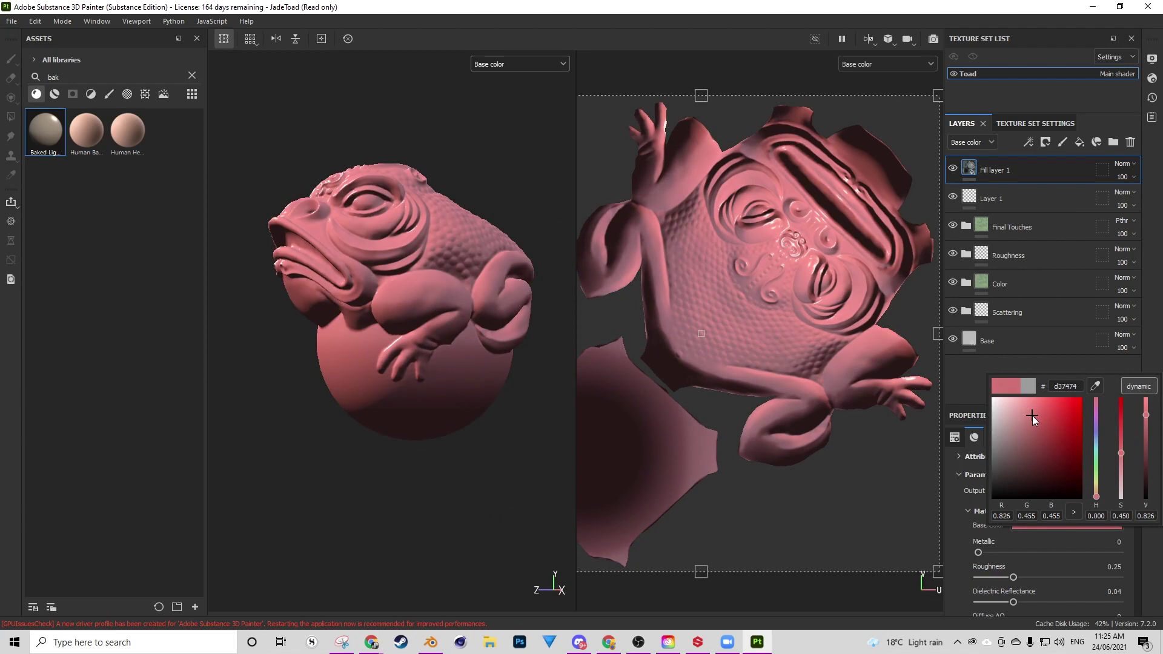
# Change Fill layer 1's base colour from pink to purple-blue
pyautogui.click(1034, 419)
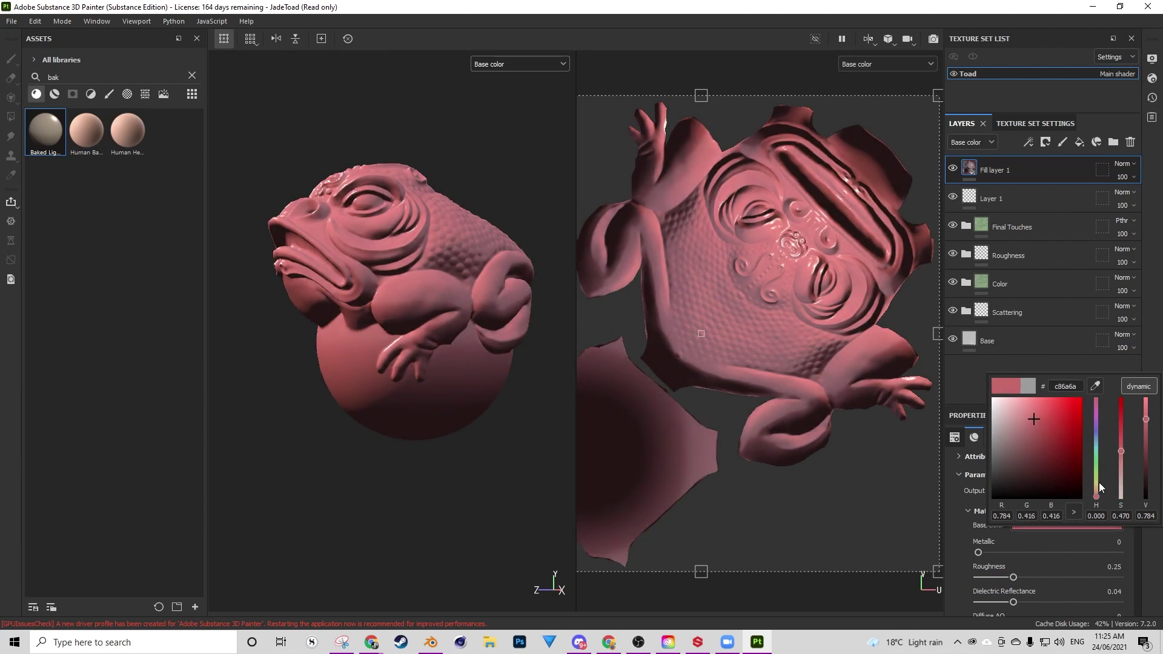
pyautogui.moveTo(1099, 482); pyautogui.dragTo(1098, 431)
pyautogui.keyDown('alt'); pyautogui.moveTo(593, 376); pyautogui.dragTo(503, 330); pyautogui.keyUp('alt')
pyautogui.keyDown('alt'); pyautogui.moveTo(342, 314); pyautogui.dragTo(427, 310); pyautogui.keyUp('alt')
# Raise the fill roughness to 0.62
pyautogui.scroll(2, 427, 310)
pyautogui.scroll(-2, 1085, 520)
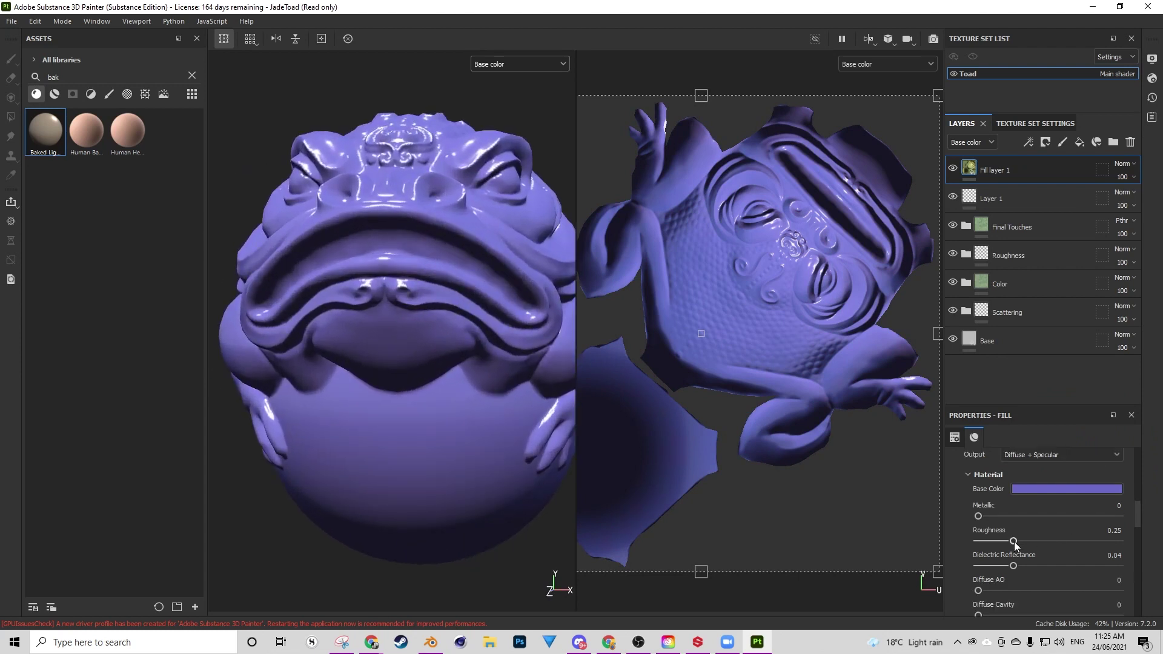
pyautogui.moveTo(1014, 542)
pyautogui.mouseDown()
pyautogui.moveTo(1066, 540)
pyautogui.moveTo(1074, 559)
pyautogui.moveTo(967, 555)
pyautogui.moveTo(1084, 550)
pyautogui.moveTo(958, 553)
pyautogui.moveTo(1047, 591)
pyautogui.moveTo(980, 569)
pyautogui.moveTo(1030, 570)
pyautogui.mouseUp()
pyautogui.scroll(-3, 987, 573)
# Lower the fill's Specular AO to 0.37
pyautogui.keyDown('alt'); pyautogui.moveTo(338, 324); pyautogui.dragTo(218, 380); pyautogui.keyUp('alt')
pyautogui.keyDown('alt'); pyautogui.moveTo(428, 408); pyautogui.dragTo(431, 333); pyautogui.keyUp('alt')
pyautogui.scroll(-2, 1006, 539)
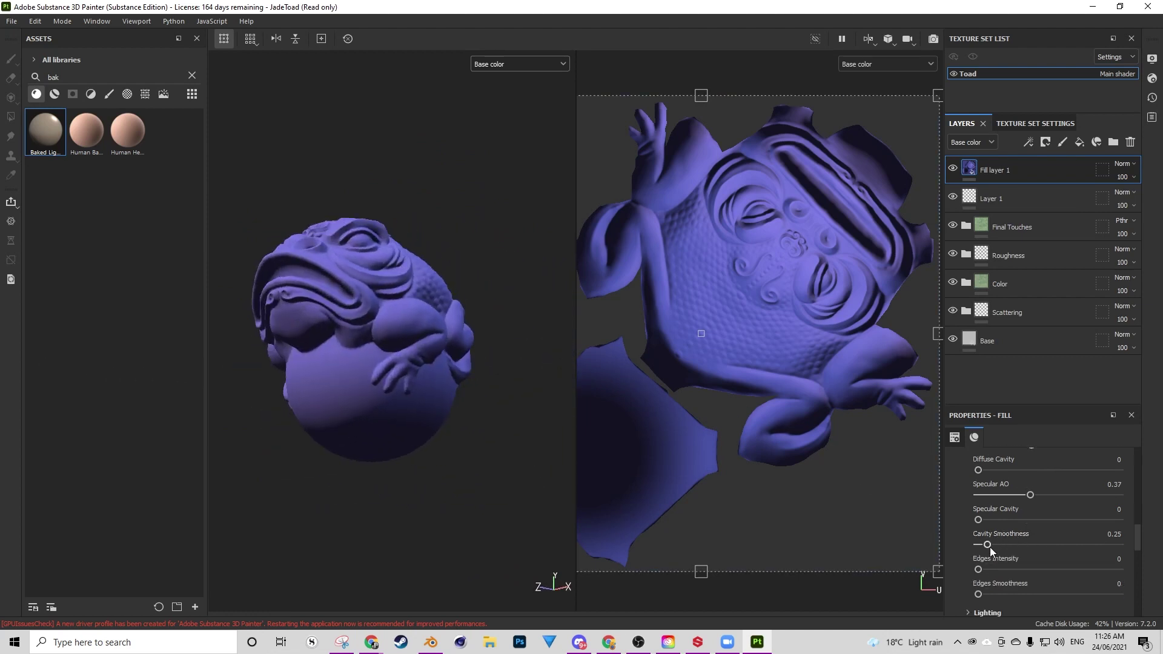
# Raise cavity smoothness to 1.22 and set edge intensity to 0.34
pyautogui.moveTo(987, 545); pyautogui.dragTo(1025, 569)
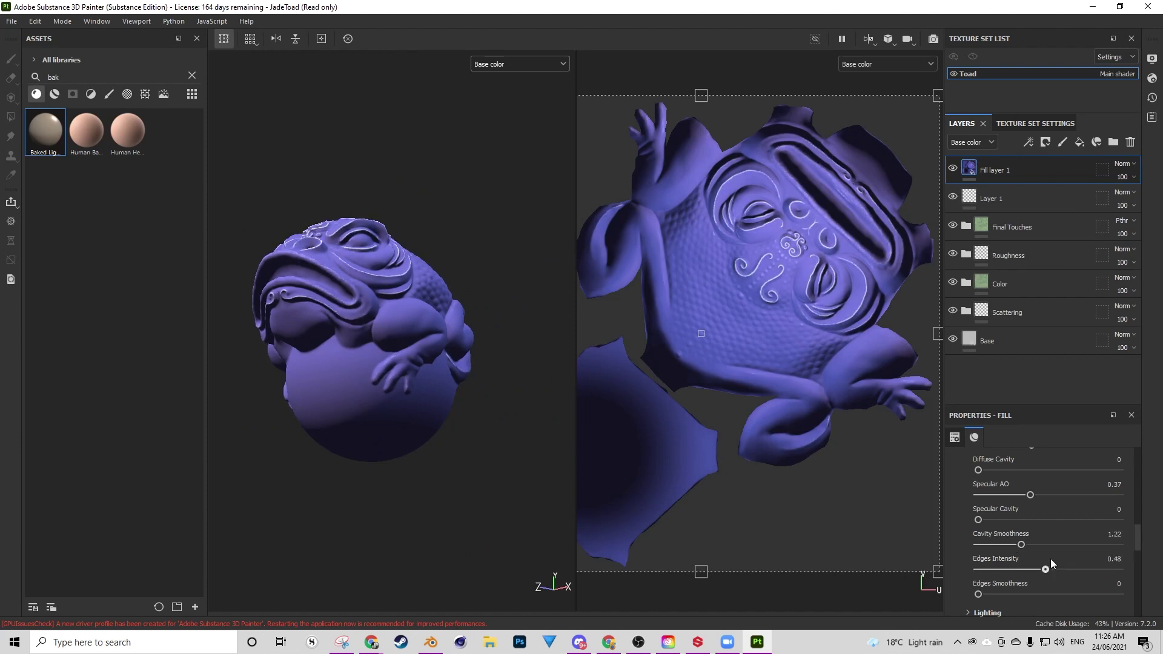
pyautogui.keyDown('alt'); pyautogui.moveTo(460, 370); pyautogui.dragTo(387, 363); pyautogui.keyUp('alt')
pyautogui.scroll(5, 355, 338)
pyautogui.keyDown('alt'); pyautogui.moveTo(319, 282); pyautogui.dragTo(353, 278); pyautogui.keyUp('alt')
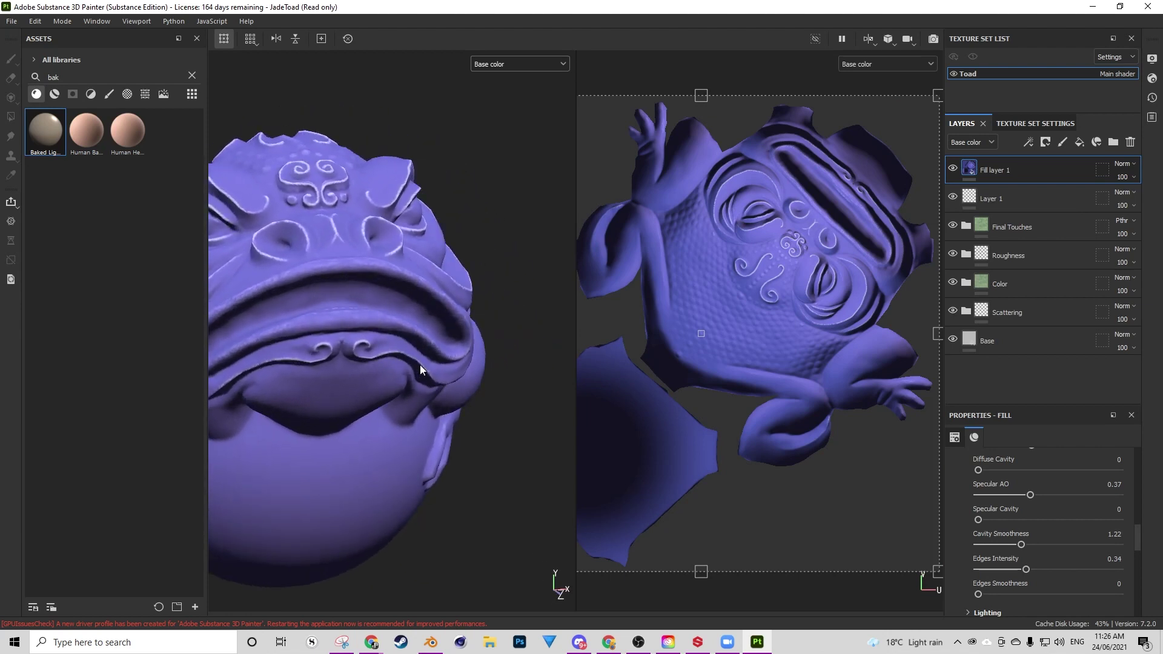
pyautogui.keyDown('alt'); pyautogui.moveTo(424, 372); pyautogui.dragTo(388, 315); pyautogui.keyUp('alt')
pyautogui.scroll(3, 1041, 522)
pyautogui.scroll(-6, 1041, 522)
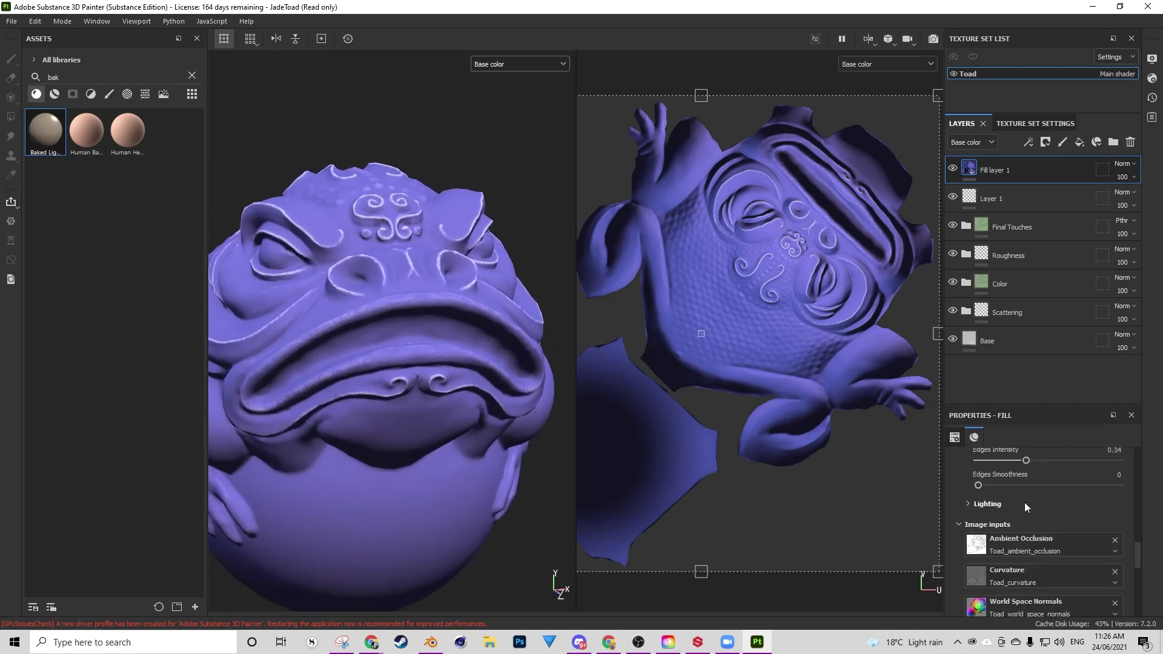
# Set the baked lighting sun to horizontal angle 283 and vertical angle 38
pyautogui.click(970, 540)
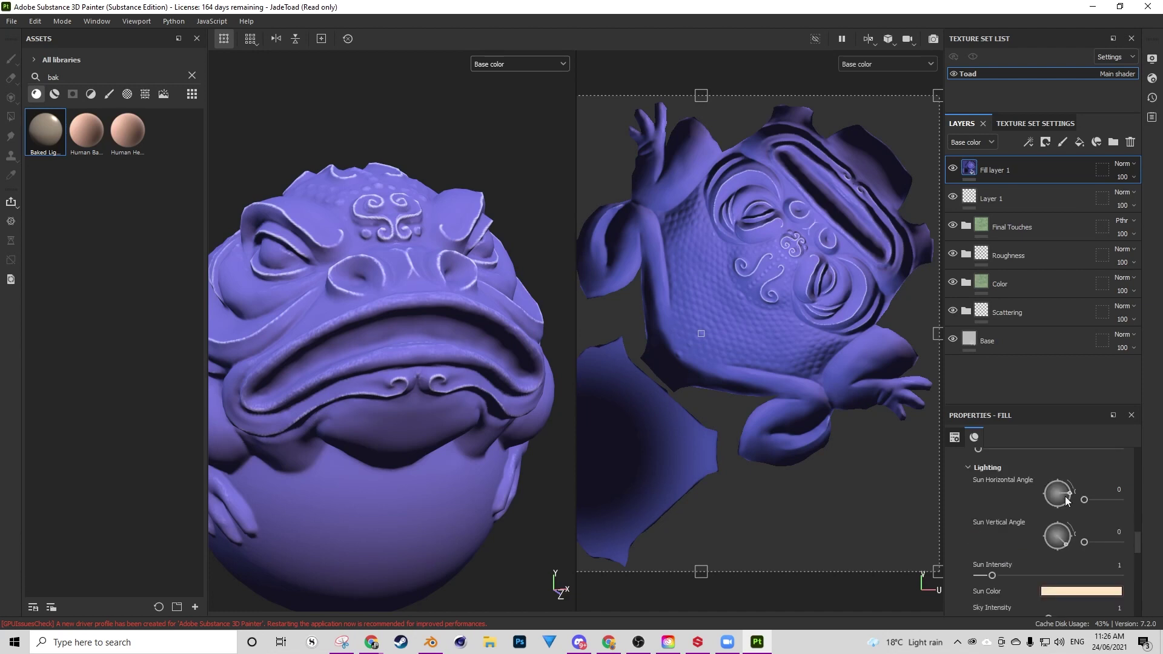
pyautogui.click(1056, 533)
pyautogui.moveTo(1056, 533)
pyautogui.mouseDown()
pyautogui.moveTo(1066, 528)
pyautogui.moveTo(1061, 548)
pyautogui.moveTo(1081, 535)
pyautogui.moveTo(1077, 546)
pyautogui.moveTo(1084, 521)
pyautogui.moveTo(1071, 532)
pyautogui.mouseUp()
# Clear the Assets search, search 'subsurfac', then clear the search again
pyautogui.click(73, 79)
pyautogui.press('BackSpace')
pyautogui.press('BackSpace')
pyautogui.press('BackSpace')
pyautogui.write('subs')
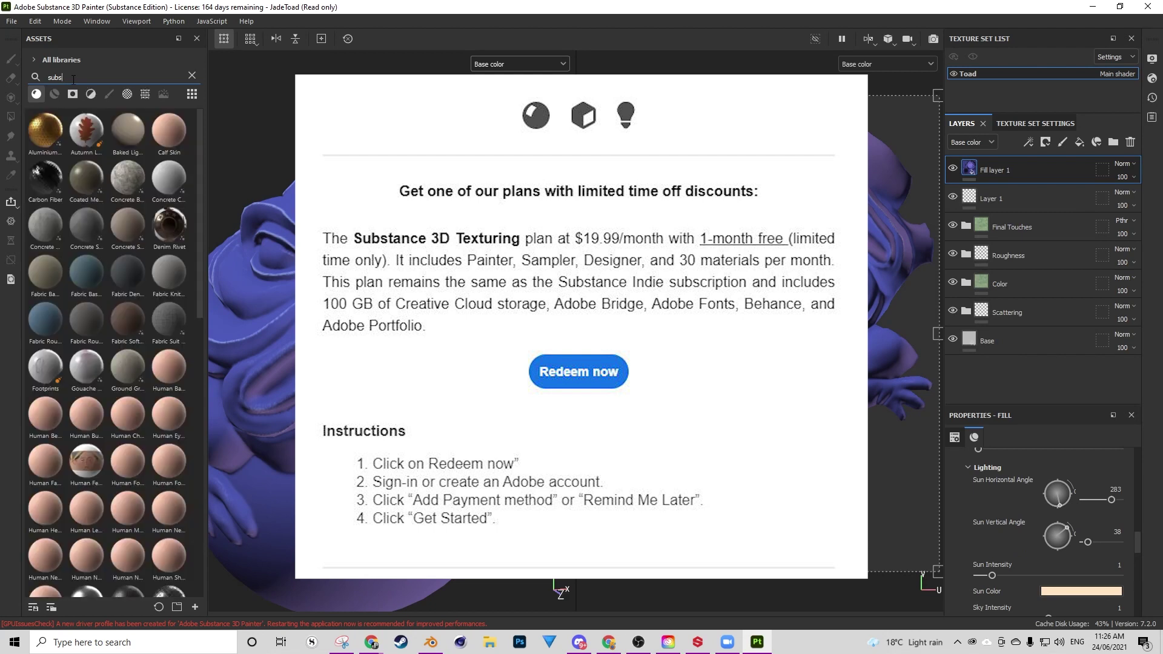
pyautogui.write('urfac')
pyautogui.click(191, 75)
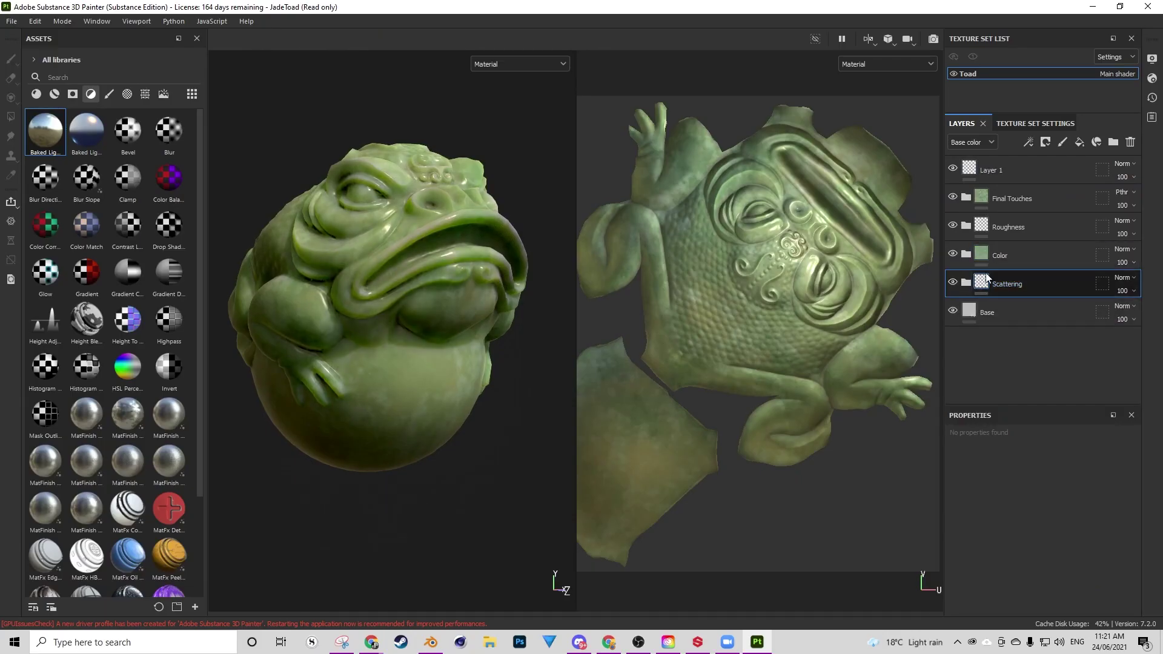
# Place Baked Lighting Stylized atop the layer stack and switch the viewport to Base color
pyautogui.moveTo(85, 148); pyautogui.dragTo(1045, 156)
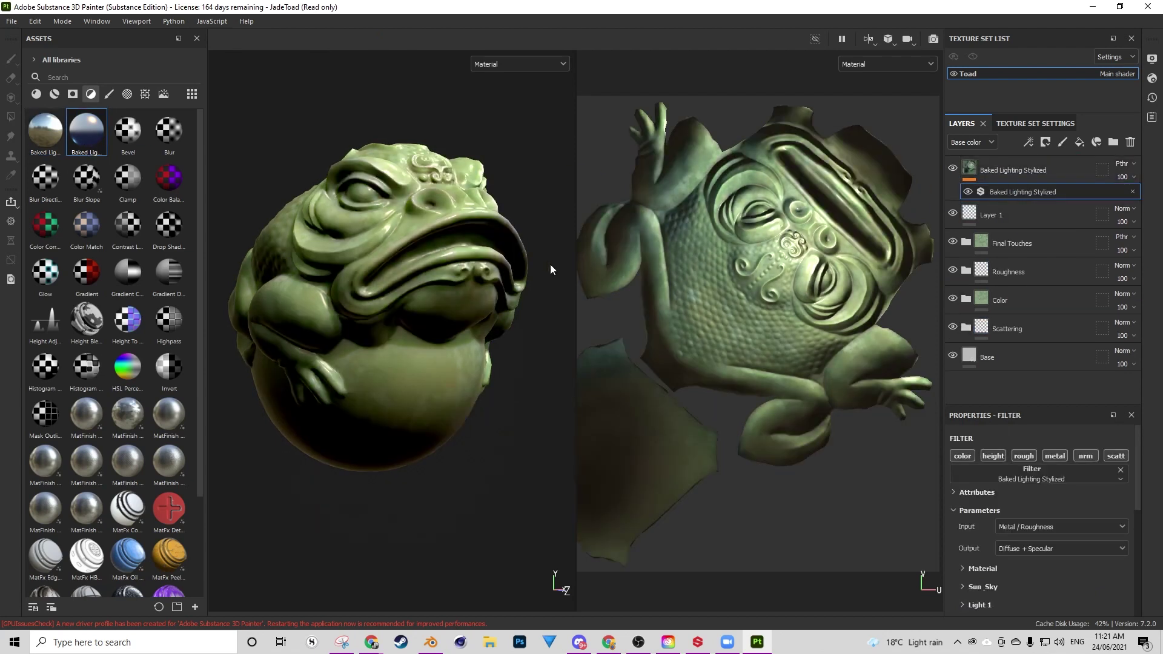
pyautogui.click(510, 70)
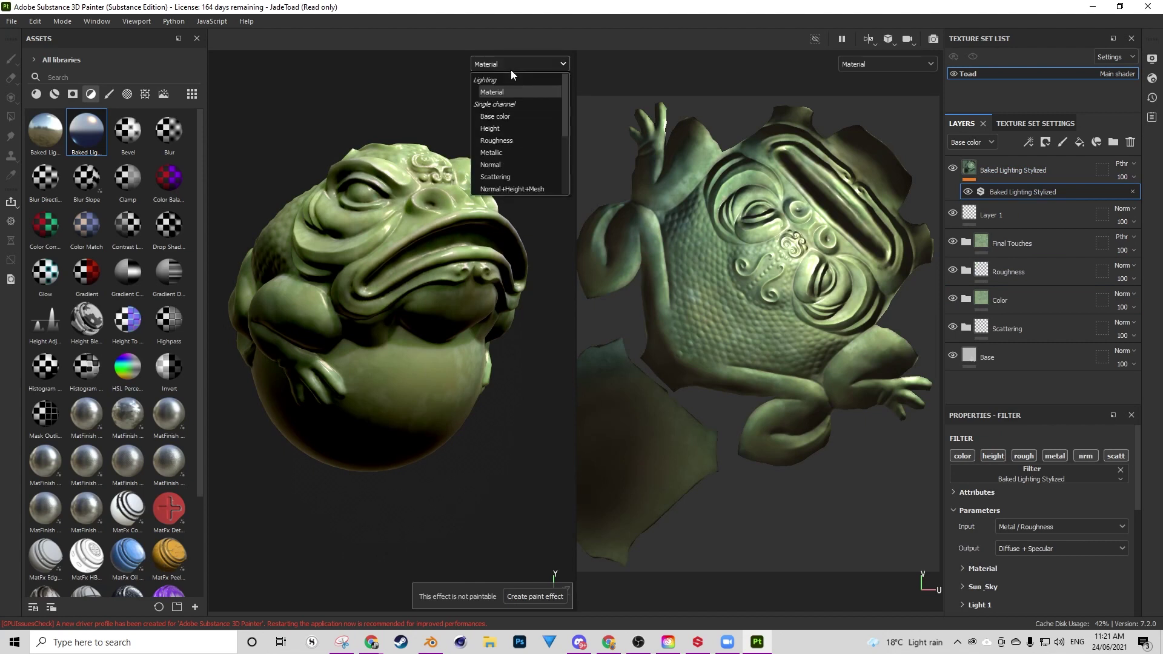
pyautogui.click(513, 64)
pyautogui.click(513, 64)
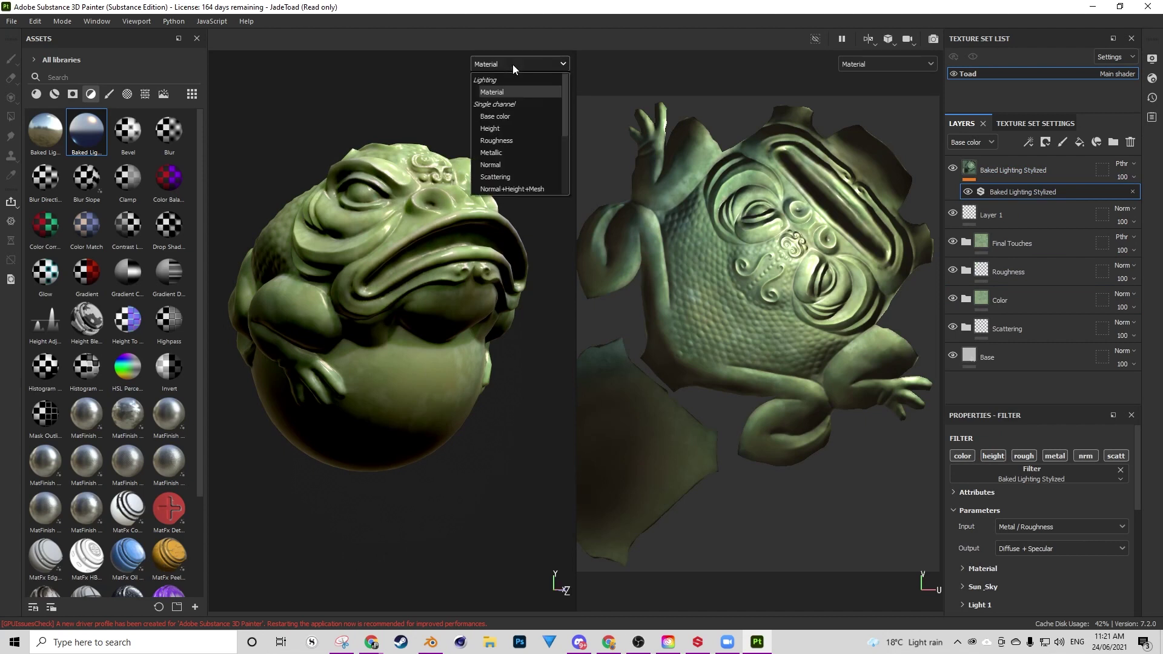
pyautogui.click(510, 118)
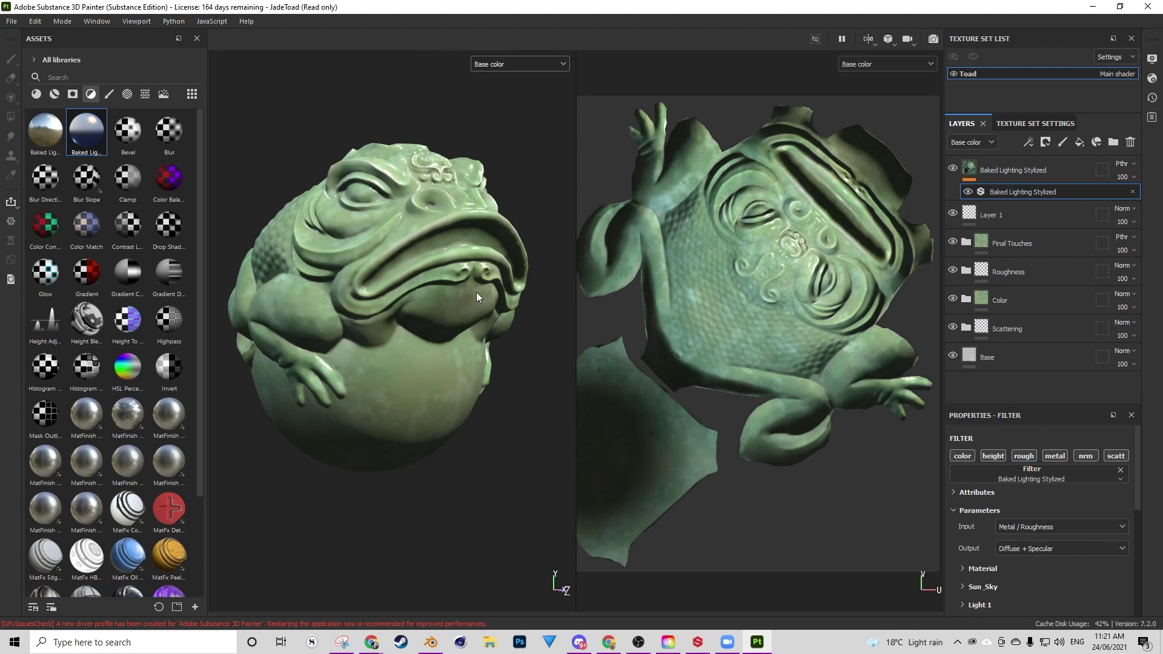
pyautogui.keyDown('alt'); pyautogui.moveTo(476, 297); pyautogui.dragTo(345, 319); pyautogui.keyUp('alt')
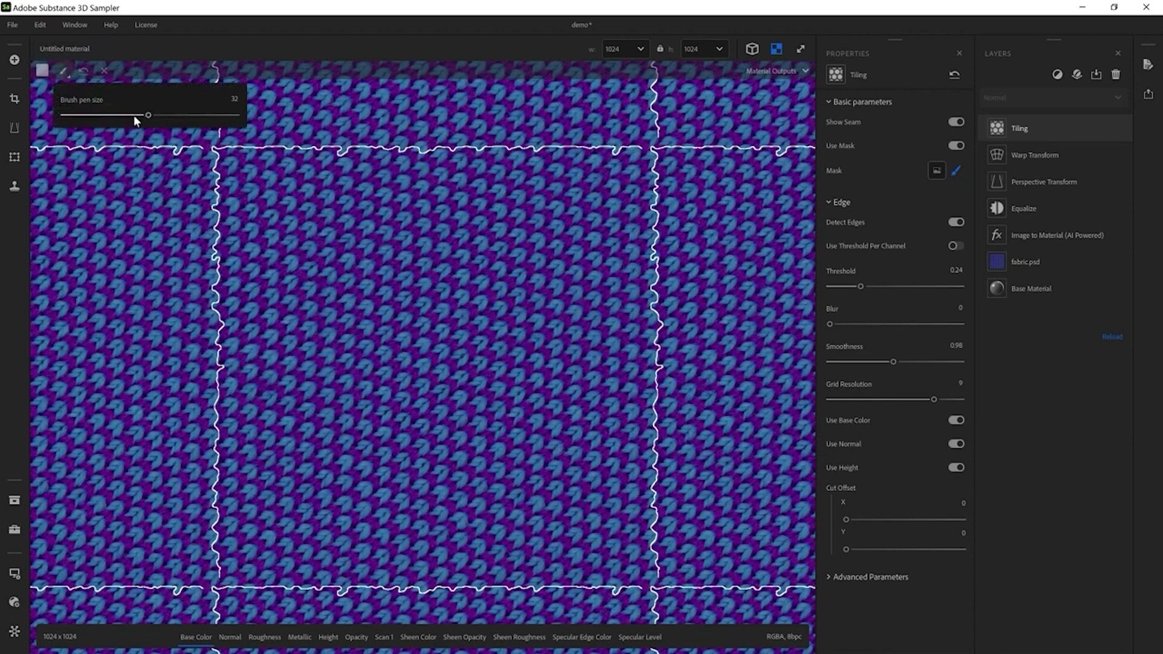
# Paint the Tiling mask along the left and top seams with a size-6 brush
pyautogui.moveTo(129, 115); pyautogui.dragTo(77, 115)
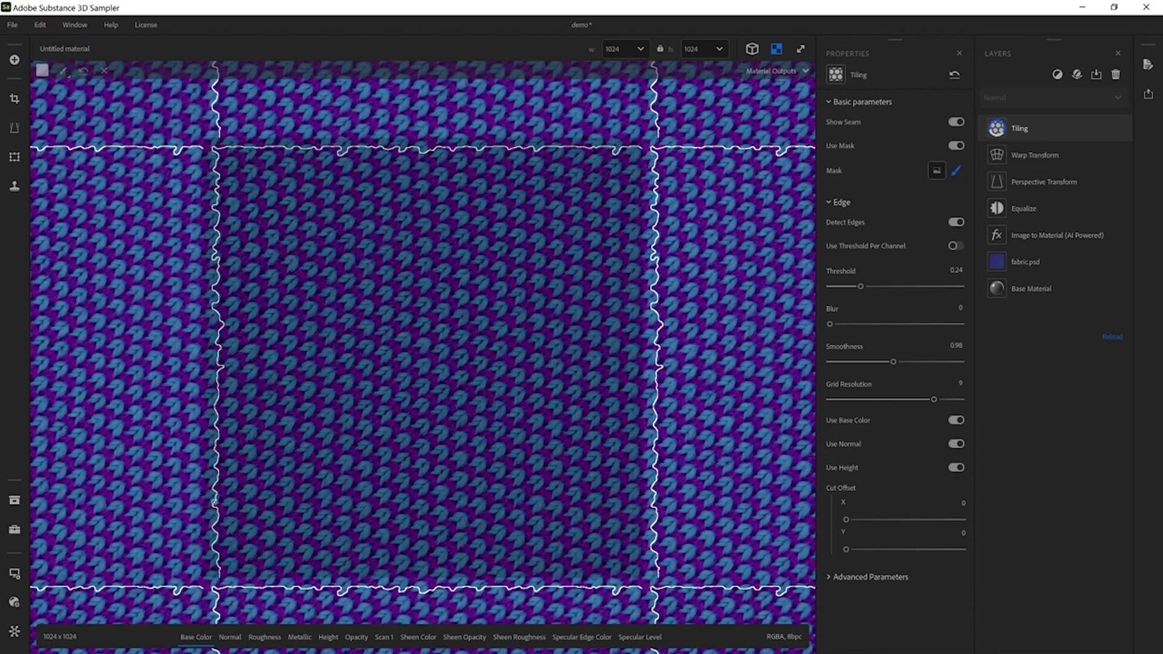
pyautogui.moveTo(205, 501)
pyautogui.mouseDown()
pyautogui.moveTo(229, 280)
pyautogui.moveTo(213, 254)
pyautogui.moveTo(225, 175)
pyautogui.mouseUp()
pyautogui.moveTo(318, 149)
pyautogui.mouseDown()
pyautogui.moveTo(273, 147)
pyautogui.moveTo(379, 155)
pyautogui.moveTo(487, 142)
pyautogui.moveTo(535, 162)
pyautogui.moveTo(566, 147)
pyautogui.mouseUp()
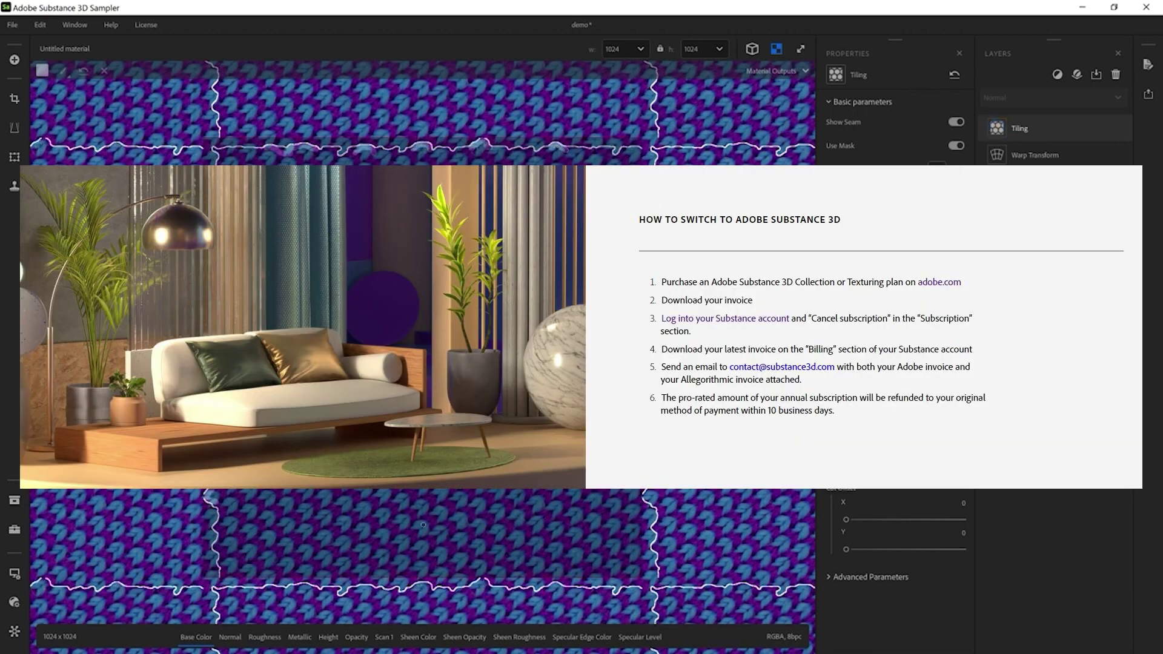
# Hide the seam lines and preview the fabric in 3D with texture scale U/V at 7
pyautogui.click(956, 121)
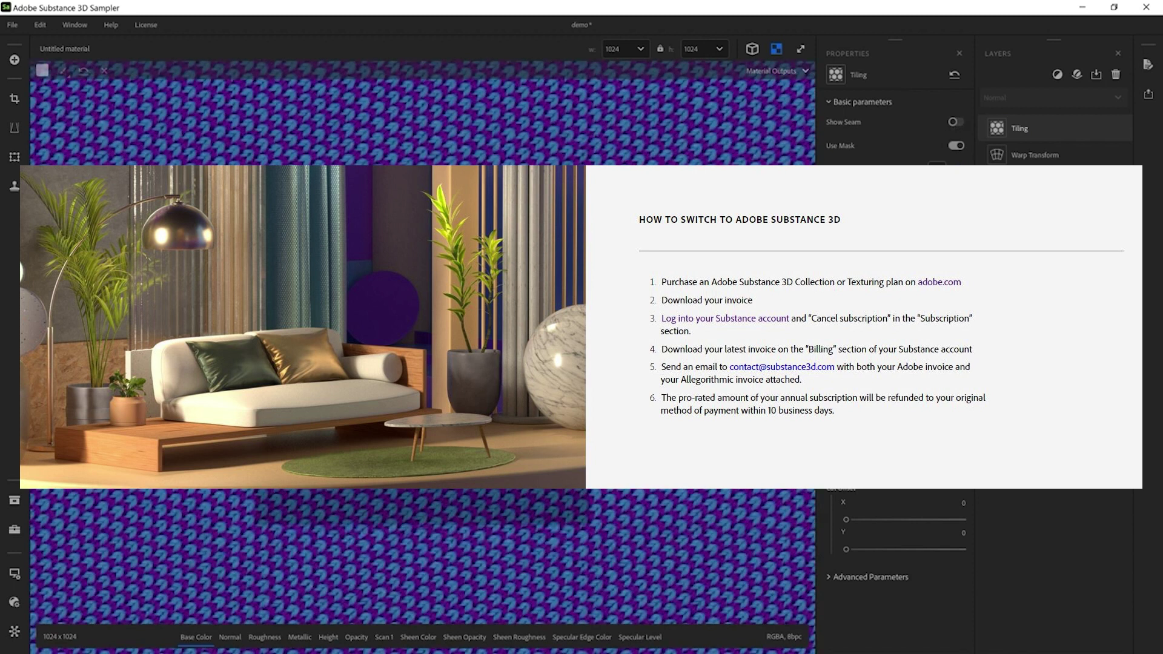
pyautogui.click(752, 49)
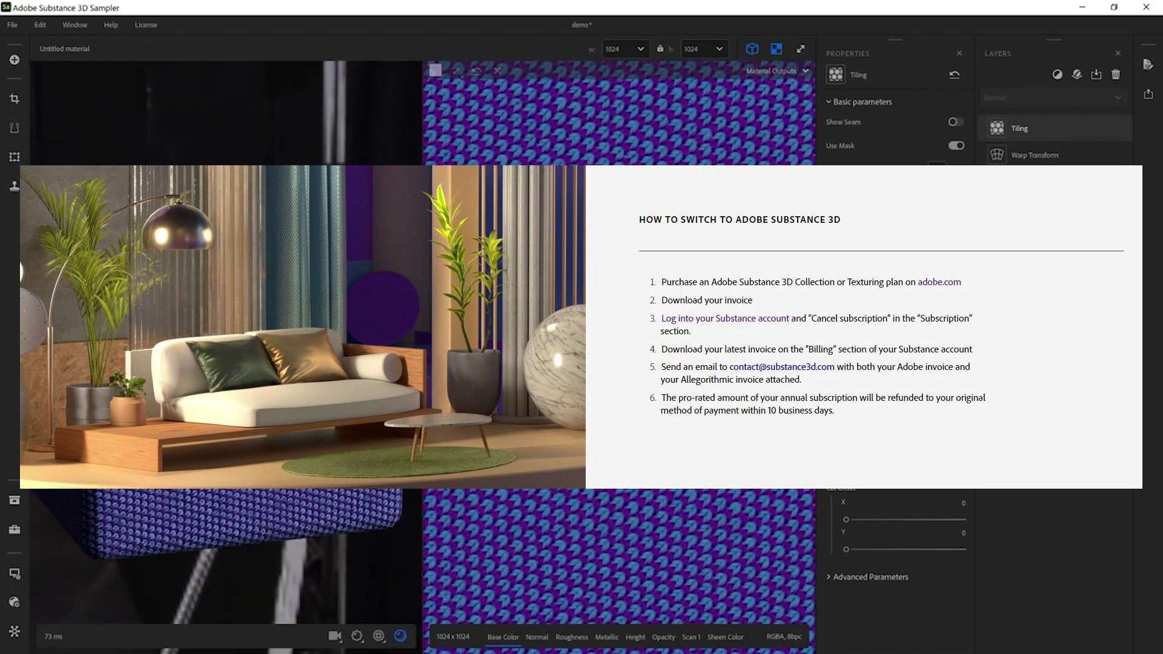
pyautogui.click(776, 49)
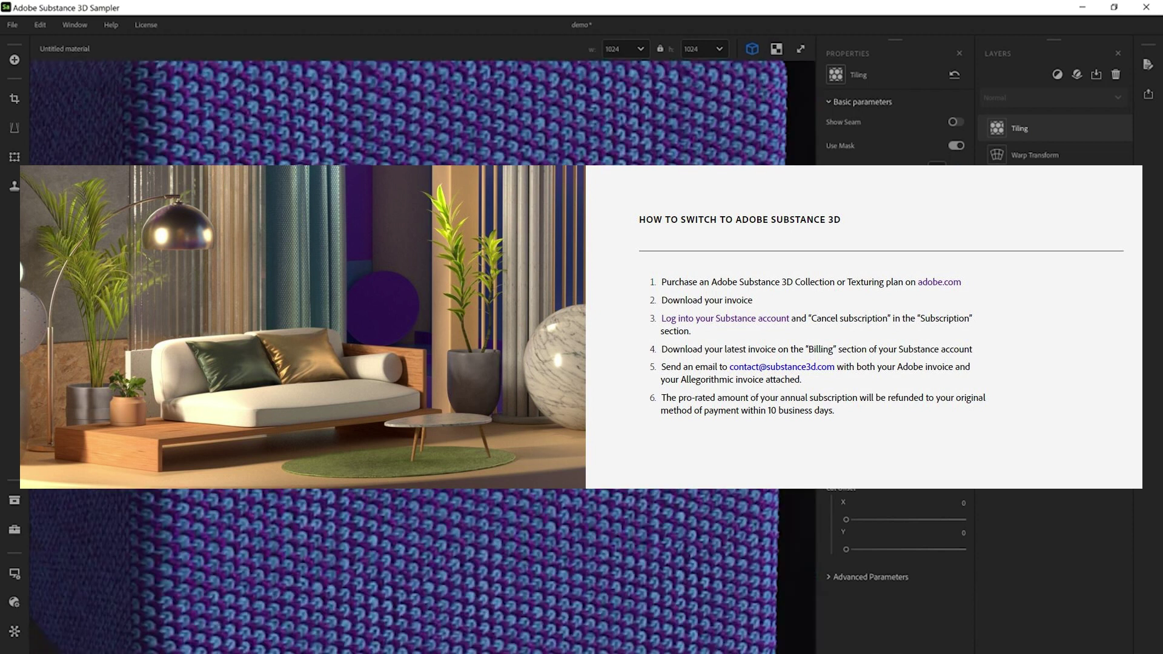
pyautogui.click(771, 636)
pyautogui.moveTo(773, 573); pyautogui.dragTo(711, 571)
pyautogui.click(714, 610)
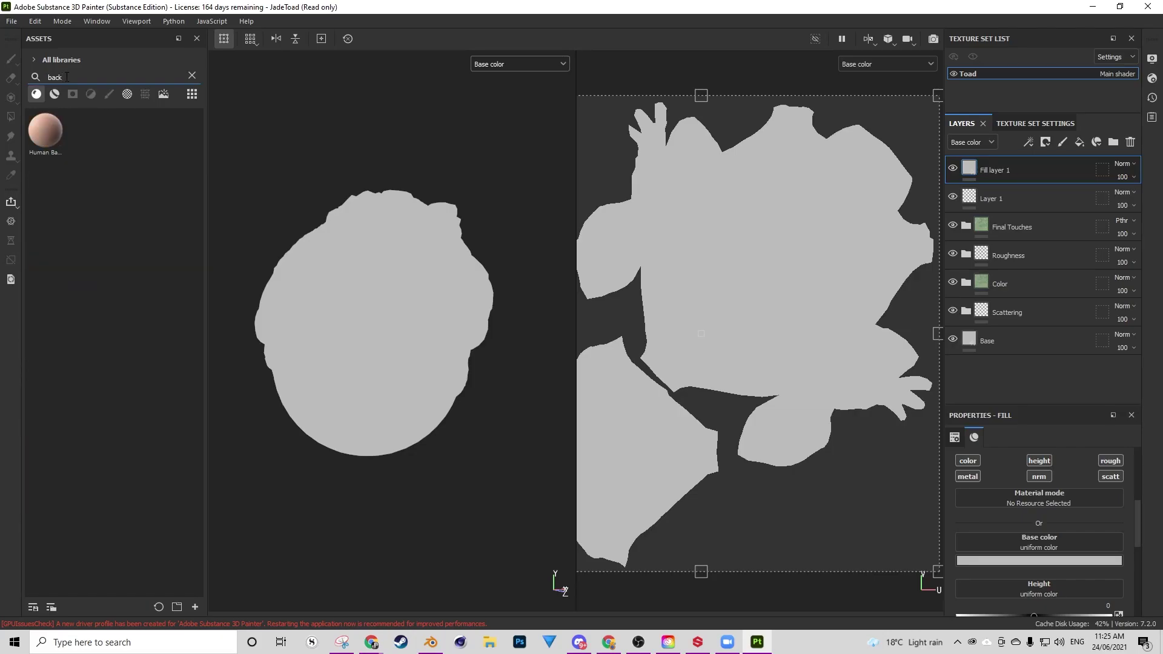
# Search assets for 'bak' and drop Baked Lighting onto Fill layer 1's Base color slot
pyautogui.press('BackSpace')
pyautogui.press('BackSpace')
pyautogui.write('k')
pyautogui.moveTo(46, 129)
pyautogui.mouseDown()
pyautogui.moveTo(699, 328)
pyautogui.moveTo(1012, 559)
pyautogui.moveTo(1041, 542)
pyautogui.mouseUp()
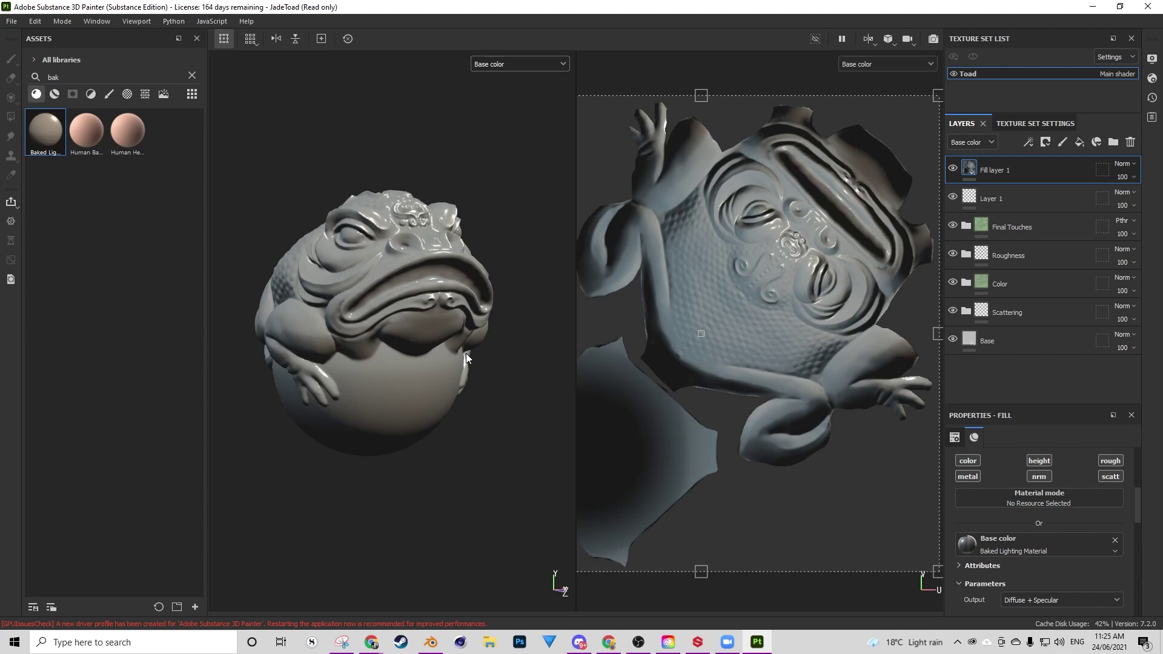
pyautogui.keyDown('alt'); pyautogui.moveTo(457, 358); pyautogui.dragTo(497, 321); pyautogui.keyUp('alt')
pyautogui.scroll(-2, 1112, 568)
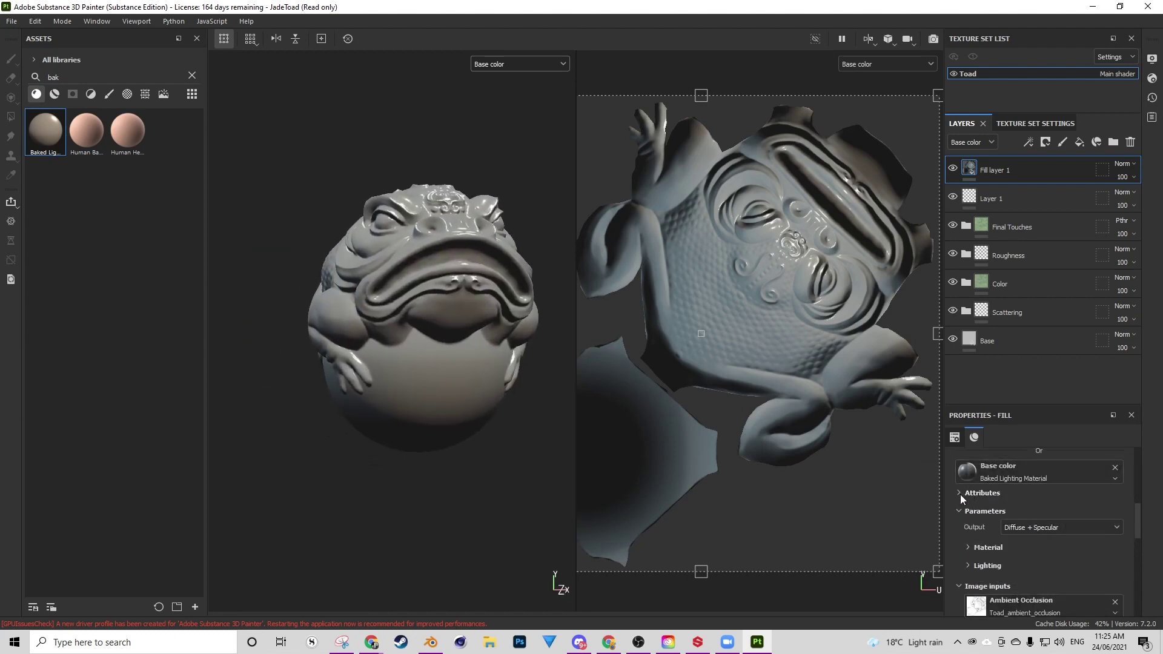
# Keep the lighting output as Diffuse + Specular and open the Material's Base Color swatch
pyautogui.click(1031, 529)
pyautogui.click(1030, 529)
pyautogui.click(973, 547)
pyautogui.scroll(-1, 1029, 533)
pyautogui.click(1056, 523)
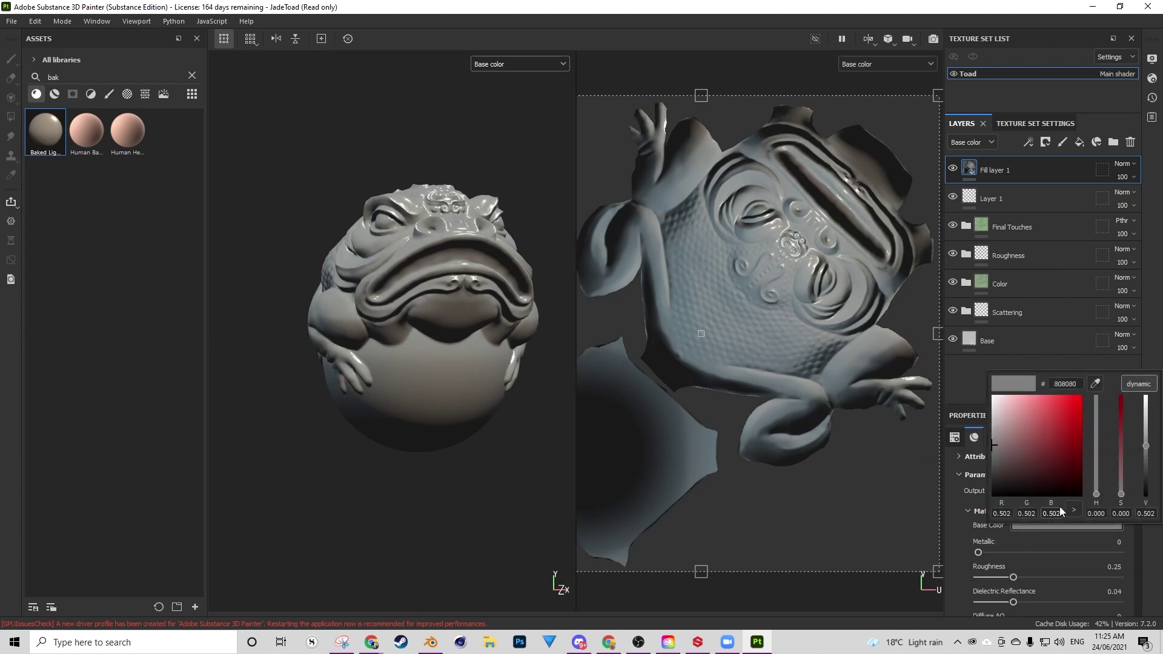